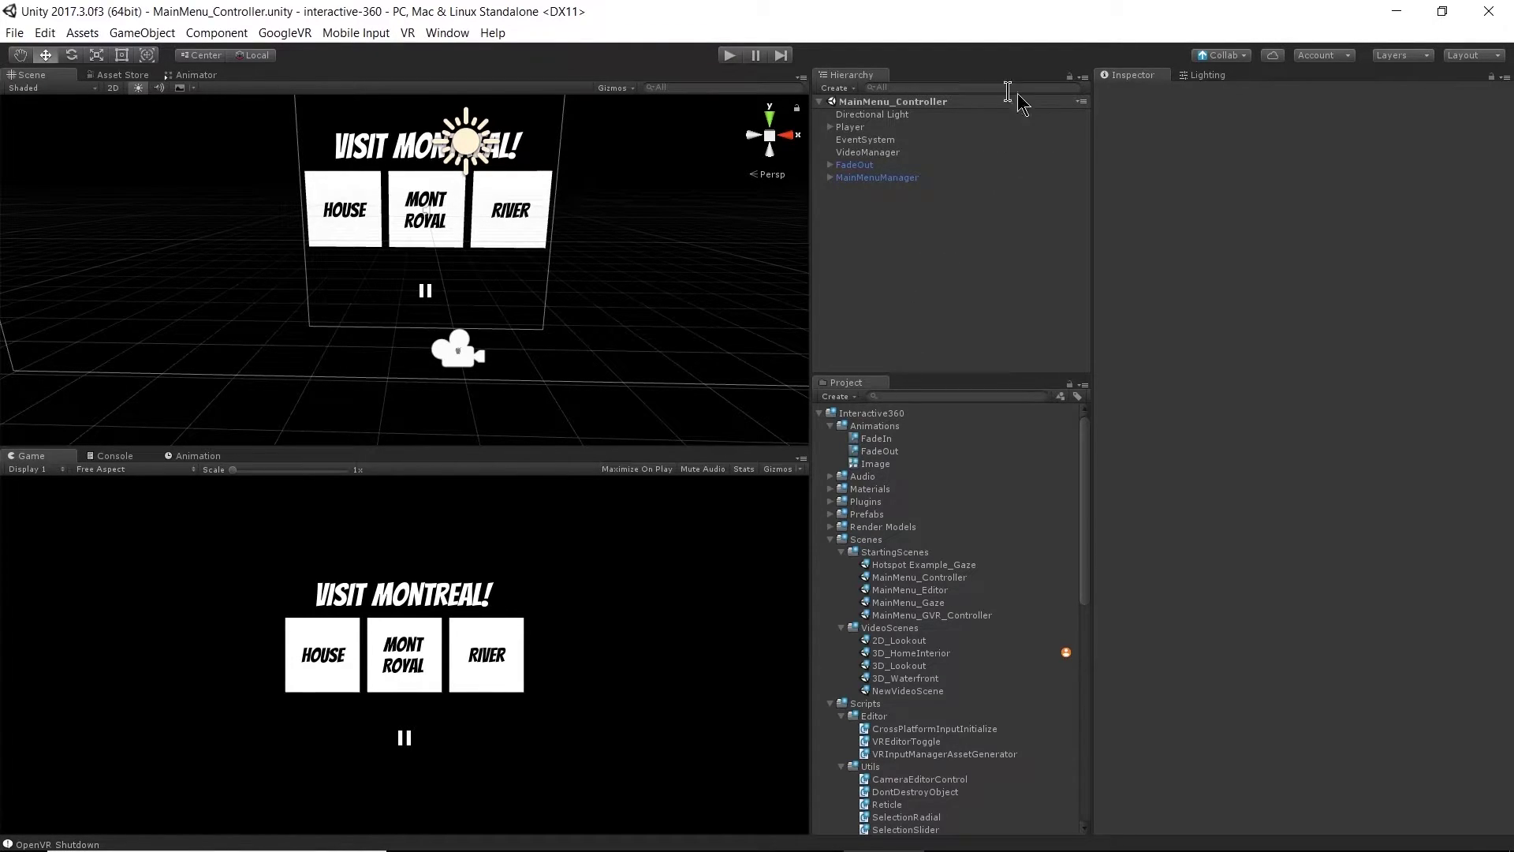
# Expand the Player rig and inspect its RH and LH controllers.
pyautogui.click(846, 127)
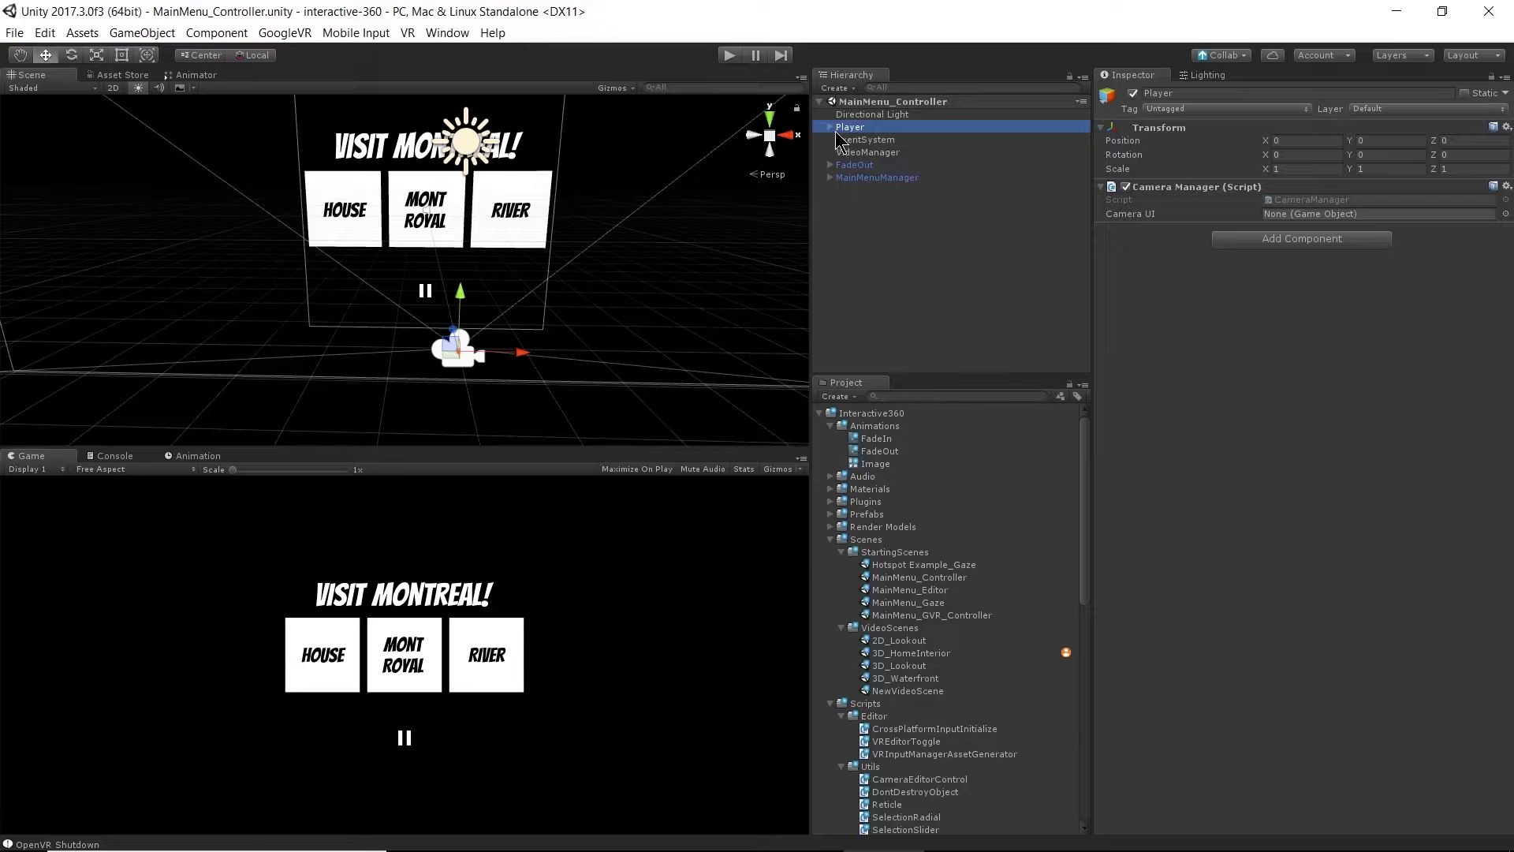
pyautogui.click(831, 128)
pyautogui.click(861, 141)
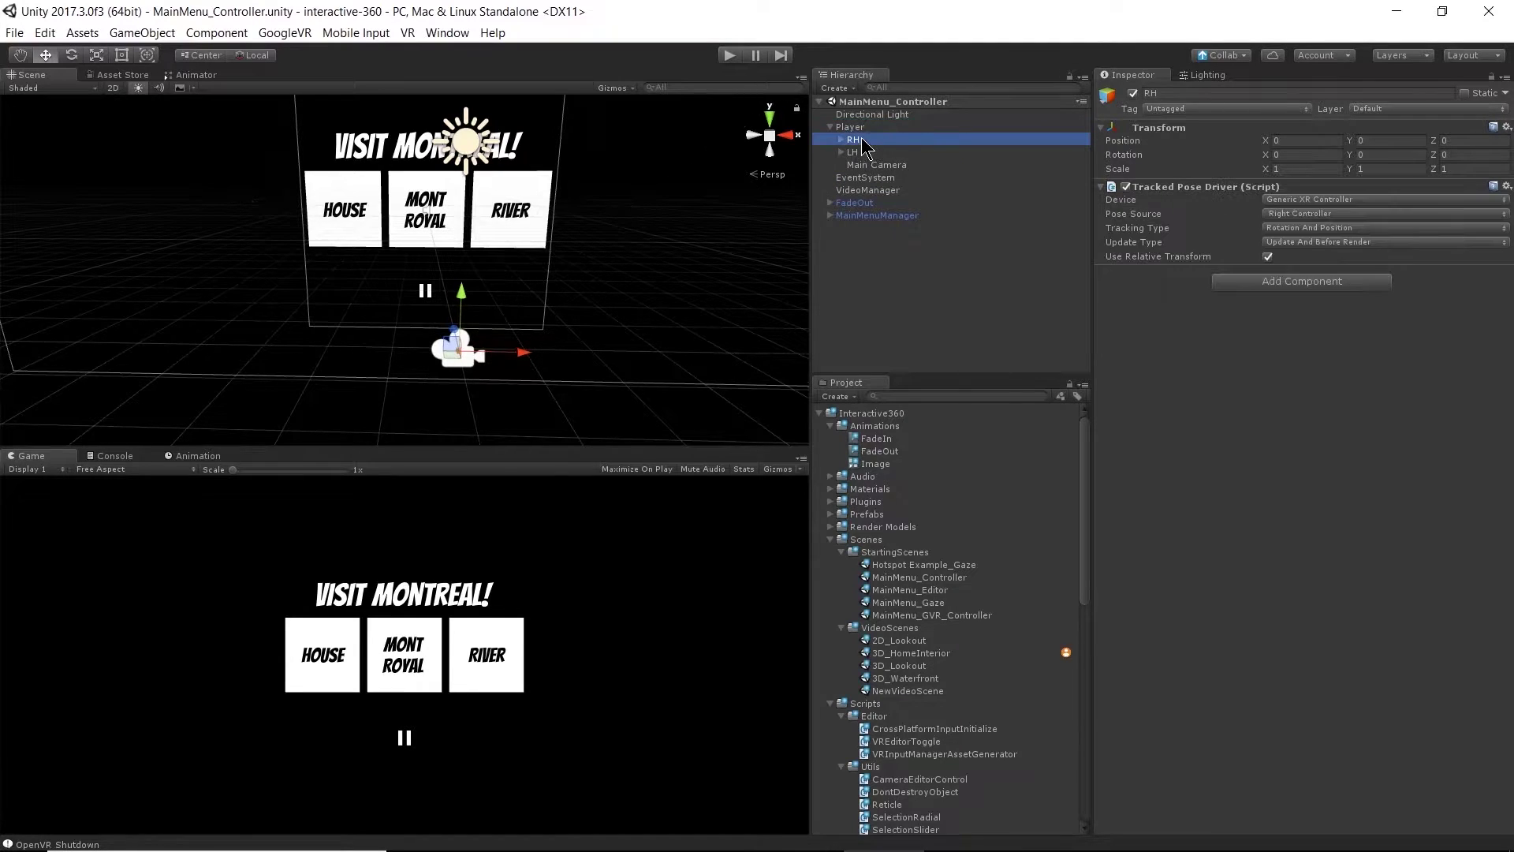
pyautogui.click(870, 152)
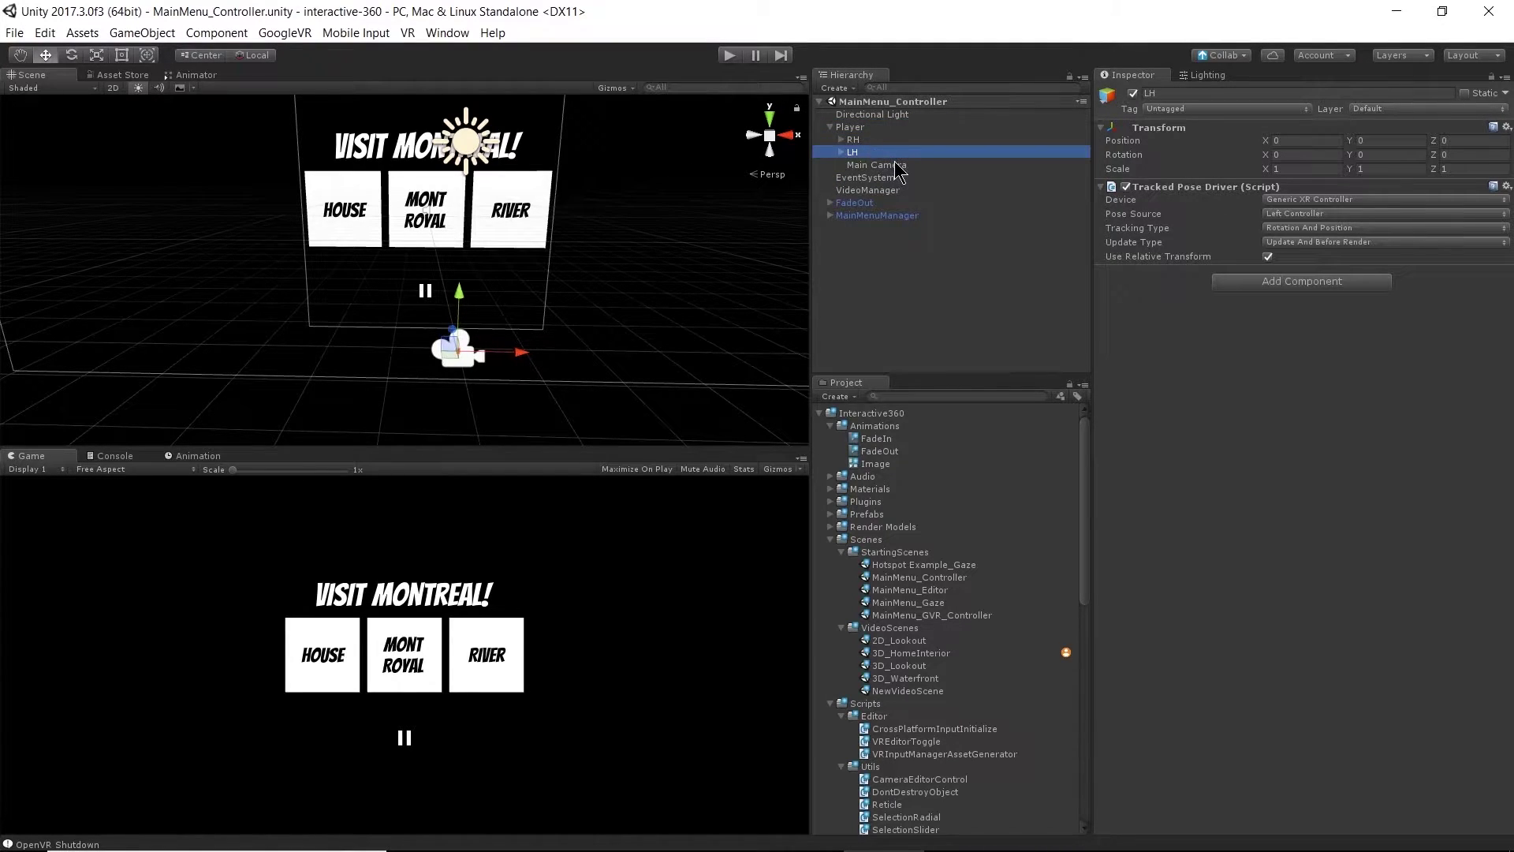
# Review the Main Camera, EventSystem, VideoManager and MainMenuManager settings in the Inspector.
pyautogui.click(894, 166)
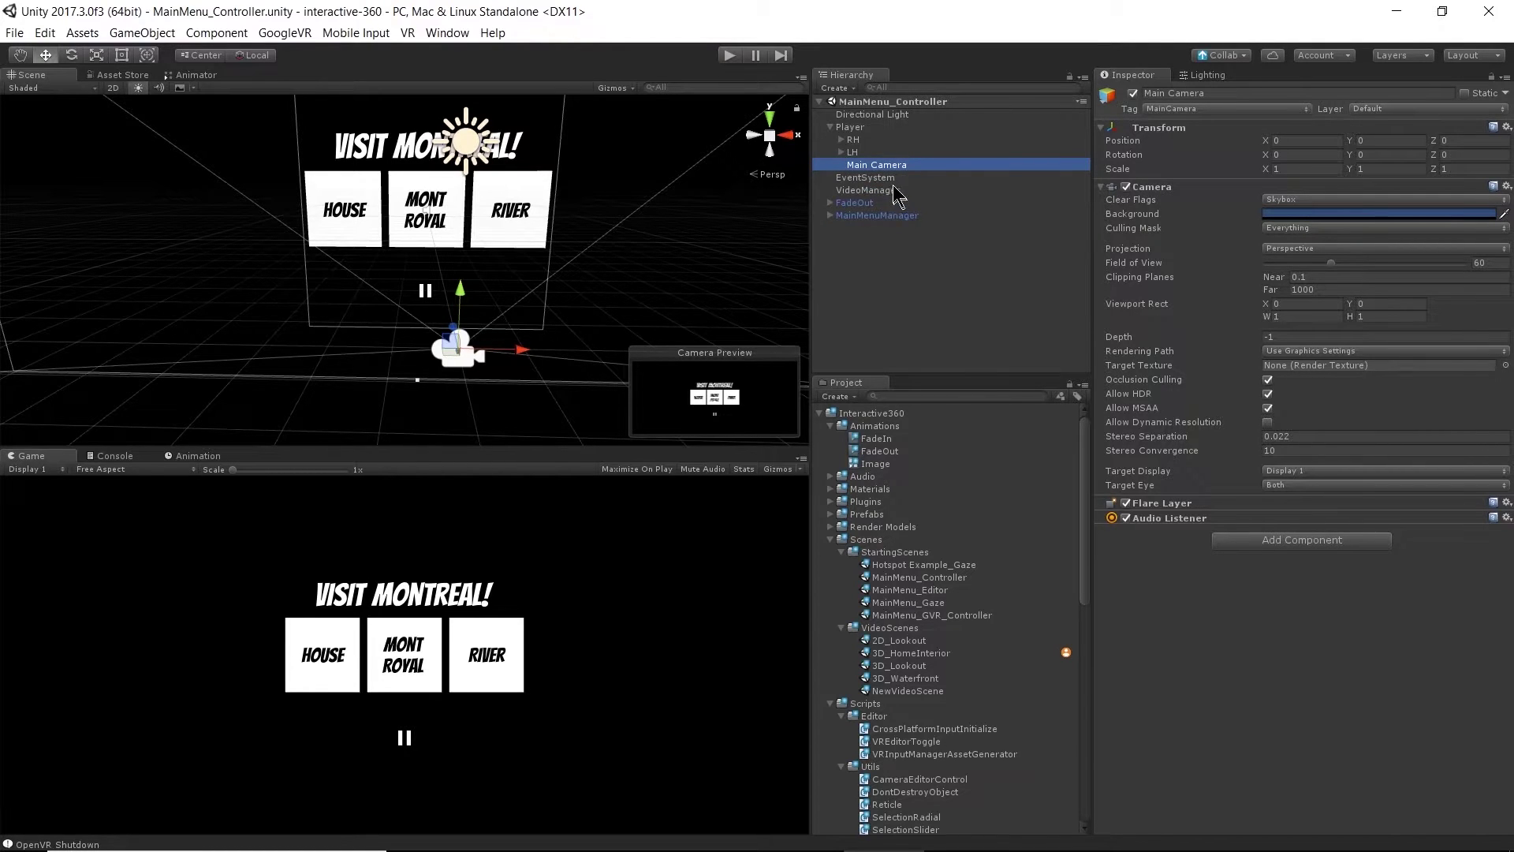
pyautogui.click(883, 178)
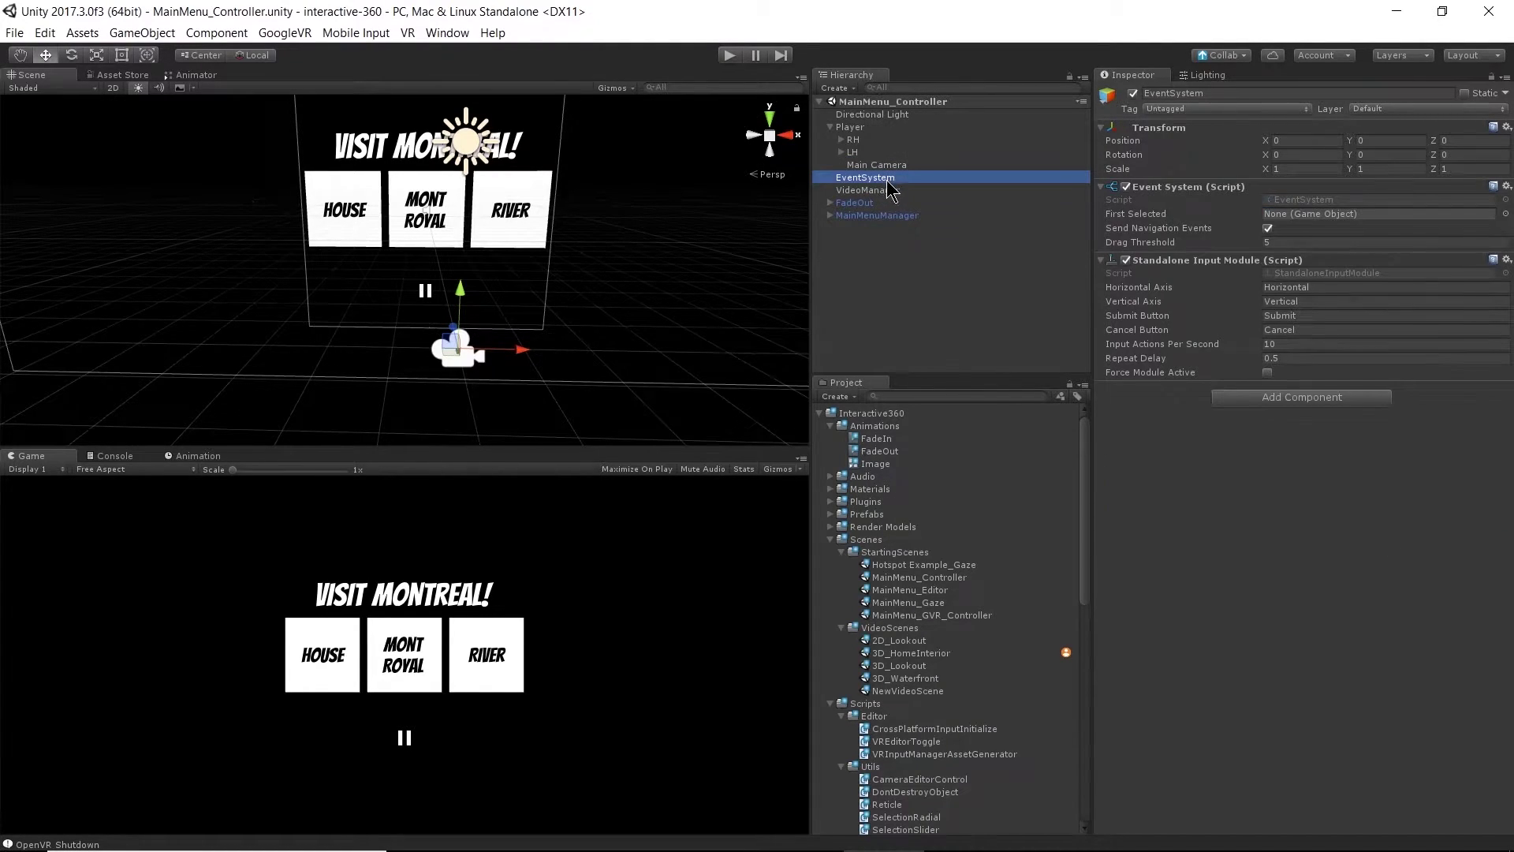
pyautogui.click(895, 190)
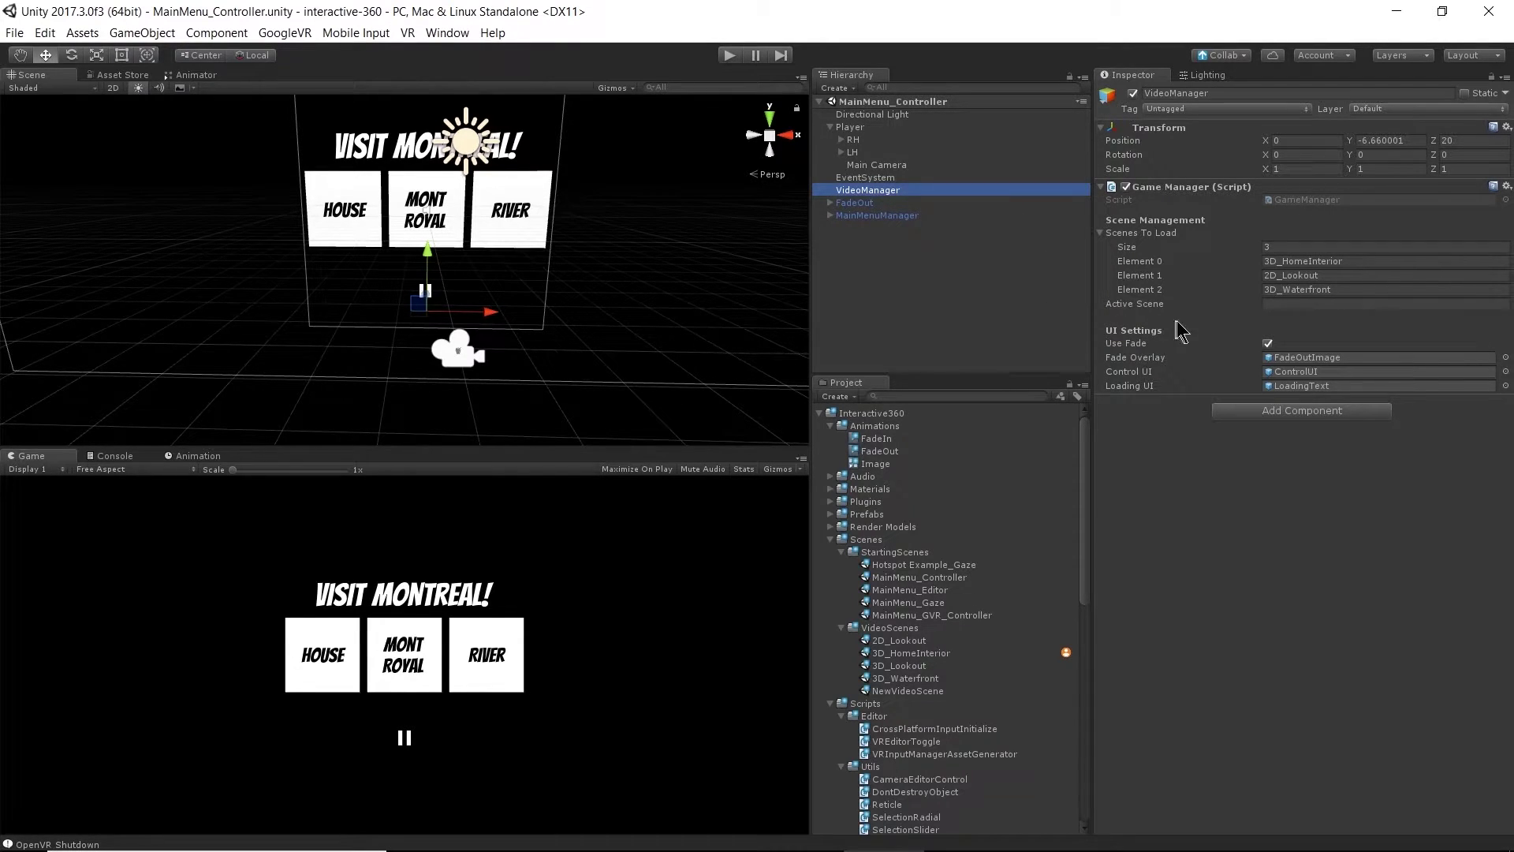
pyautogui.click(910, 219)
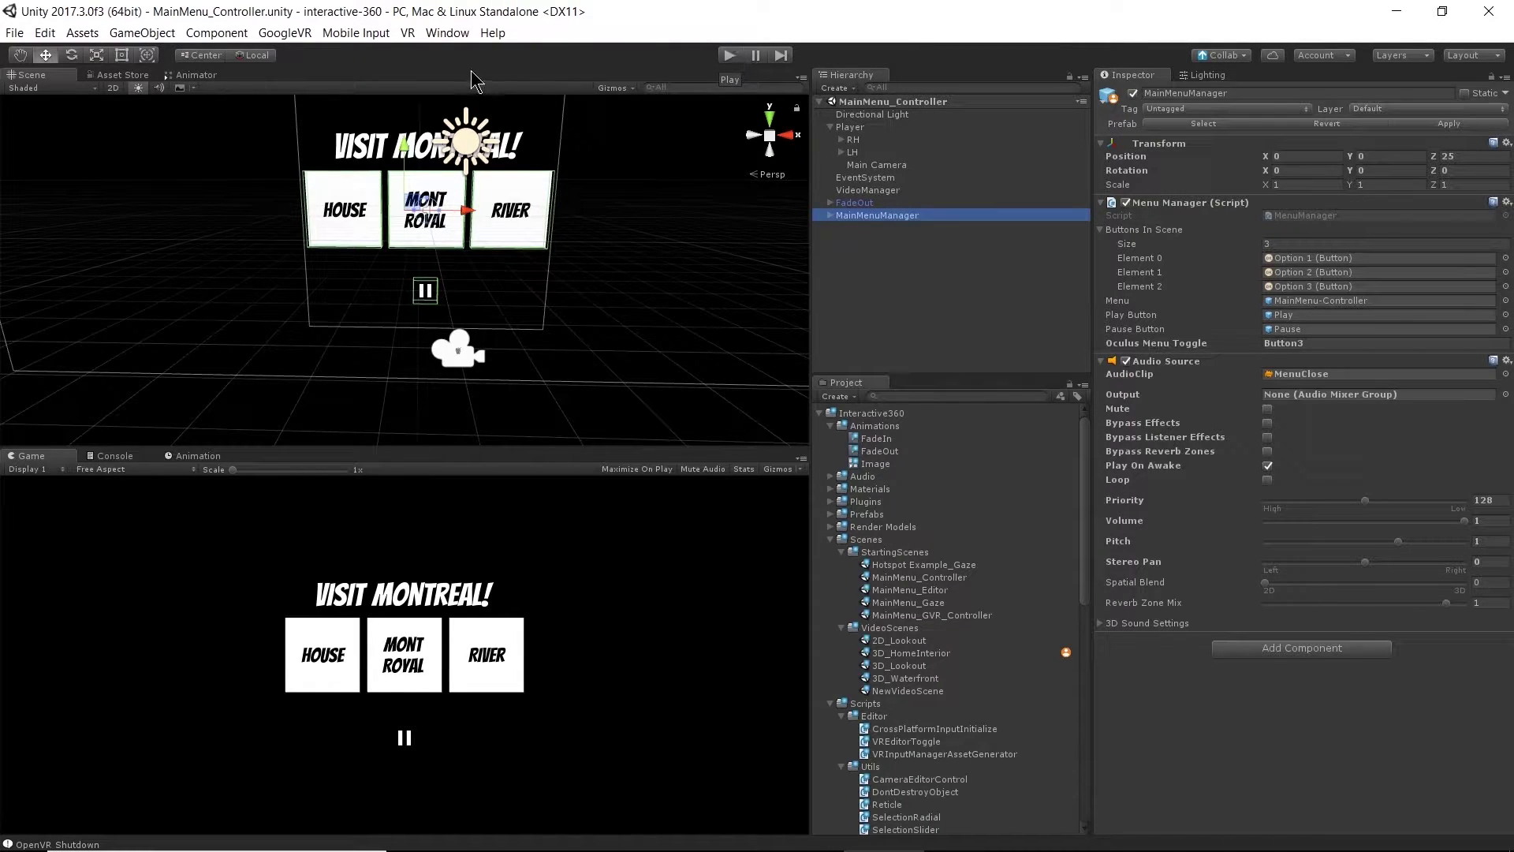
# Check the VR options, then play-test the menu until 2D_Lookout loads, and exit play mode.
pyautogui.click(408, 32)
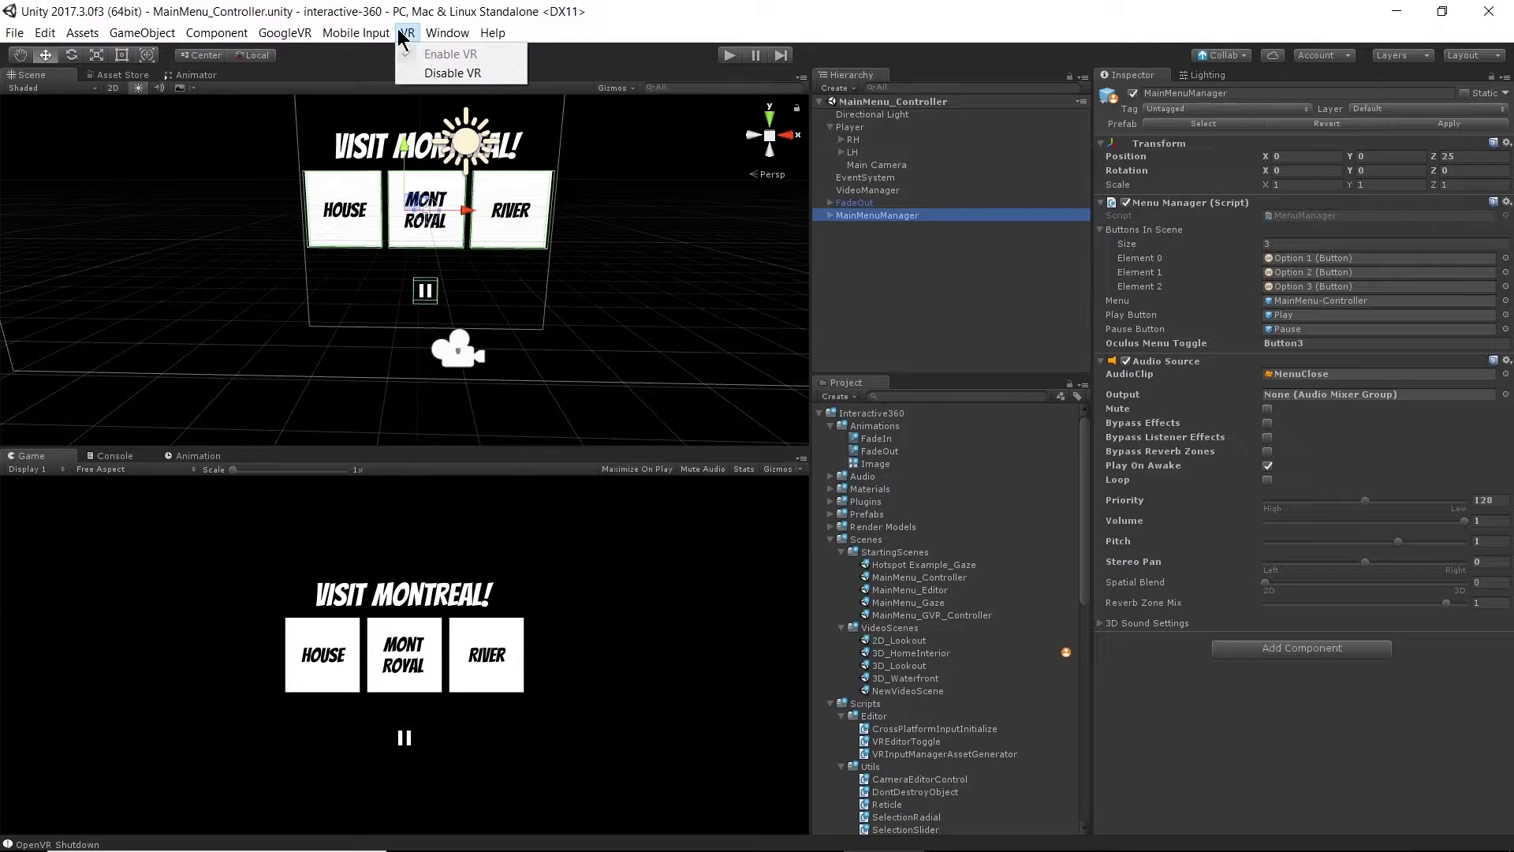
pyautogui.click(426, 10)
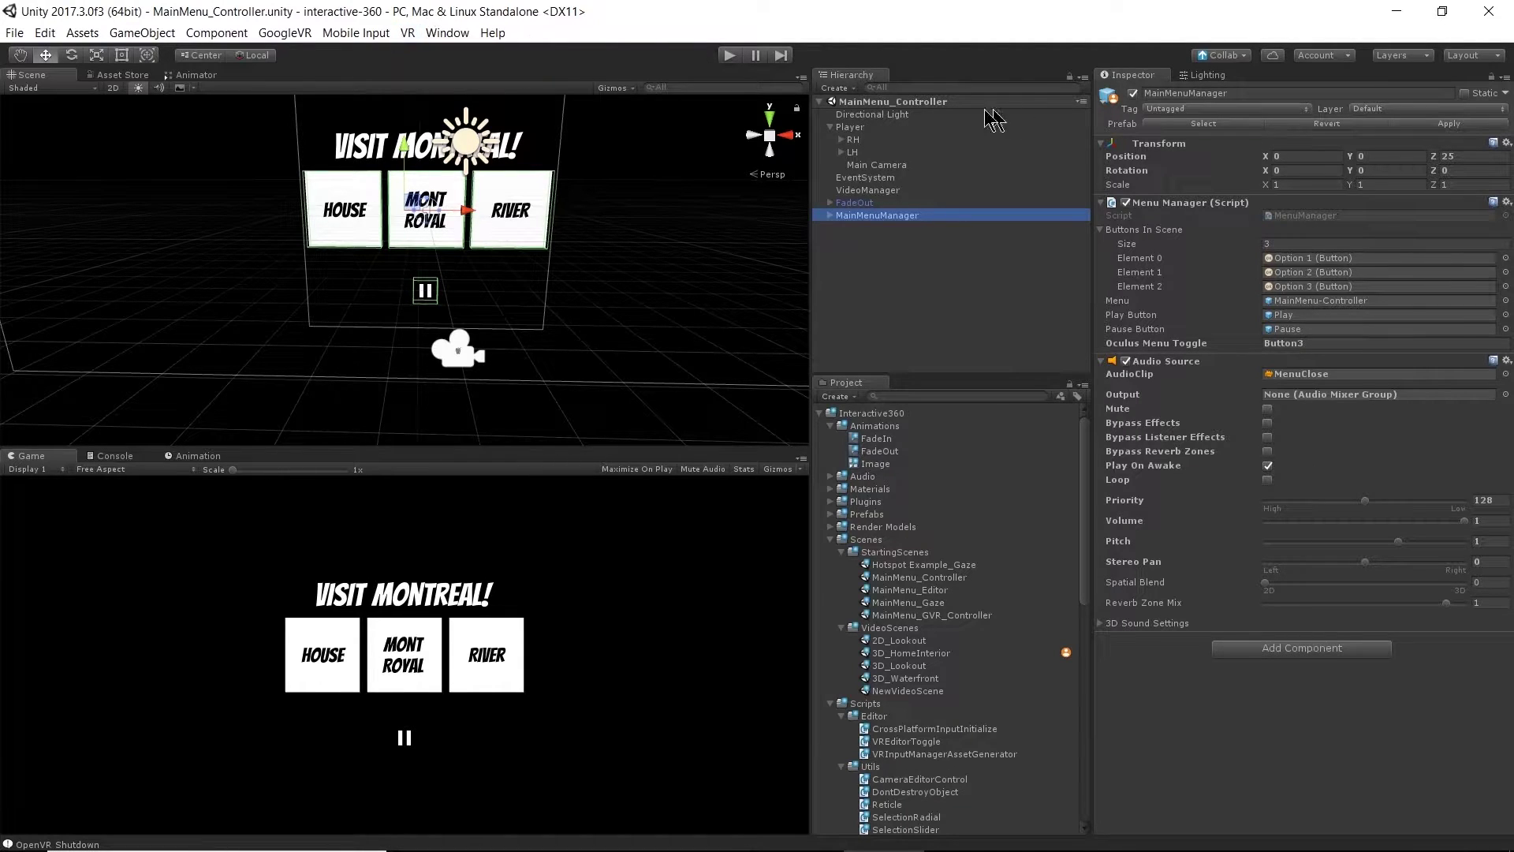
pyautogui.click(729, 54)
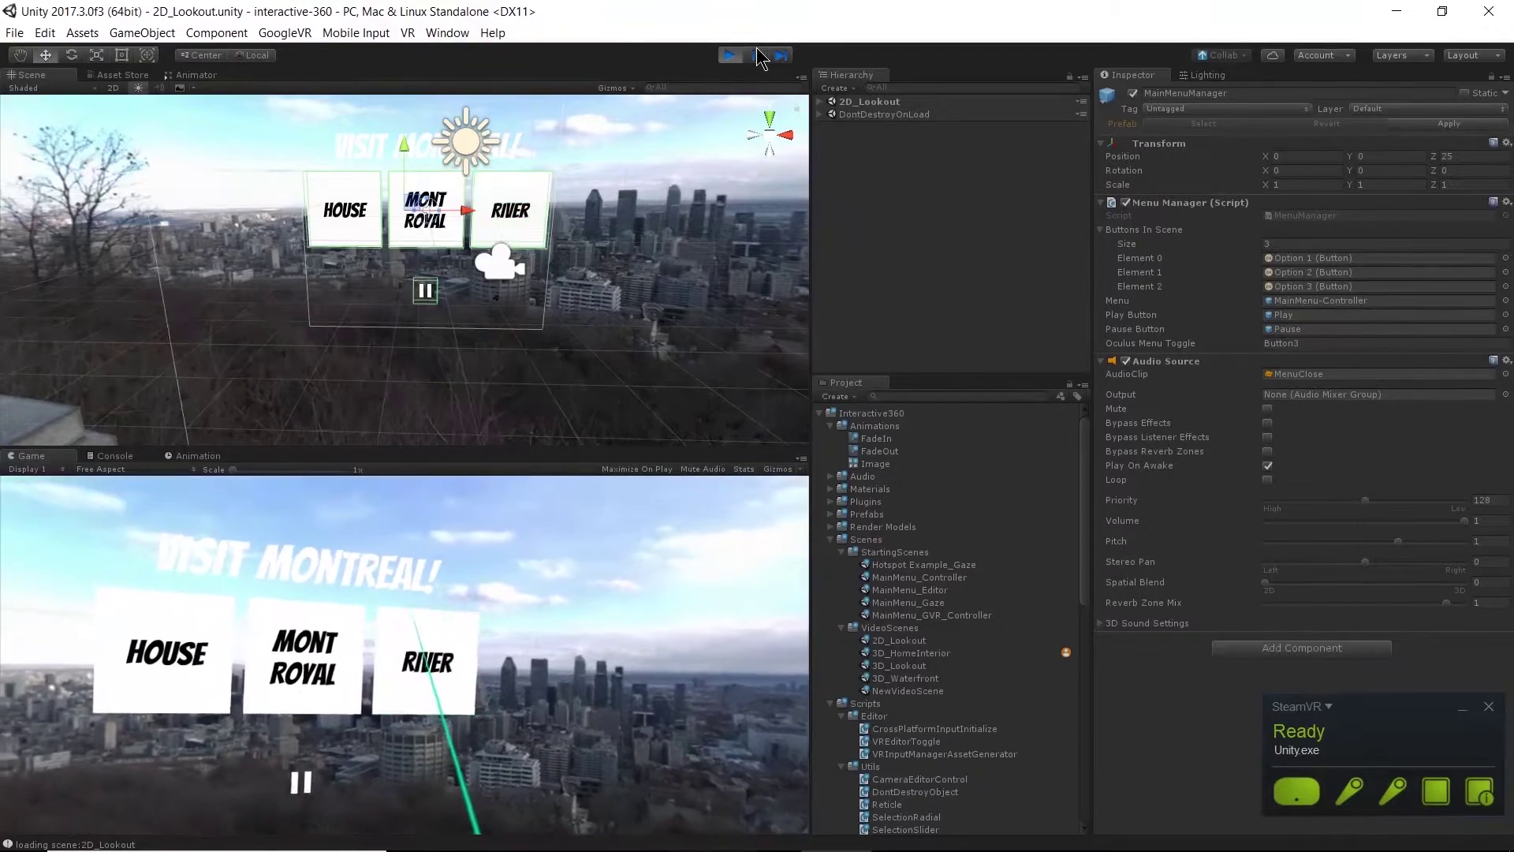
pyautogui.click(756, 55)
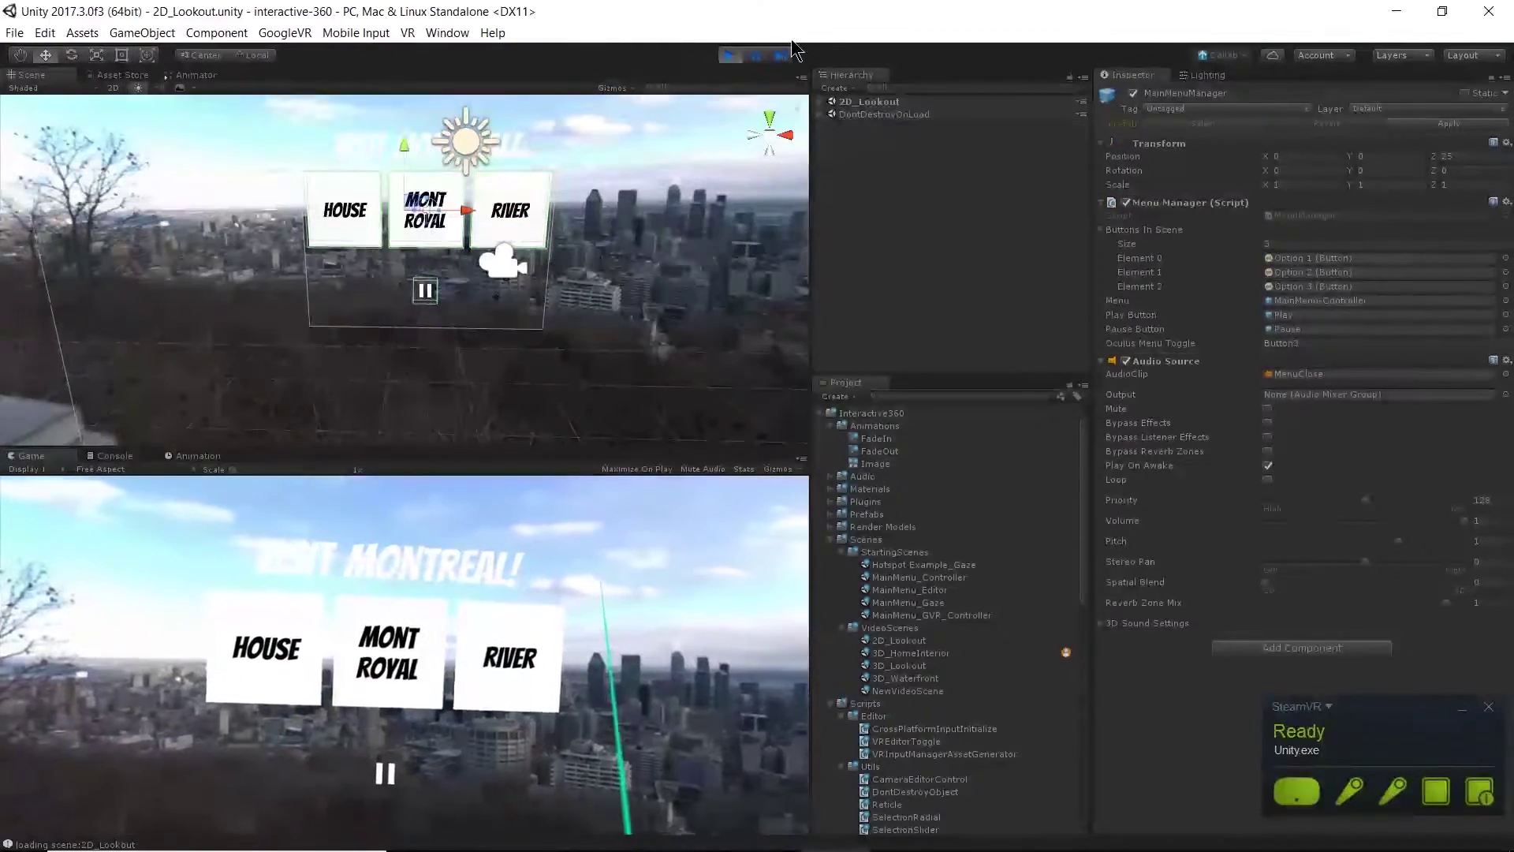
pyautogui.click(729, 55)
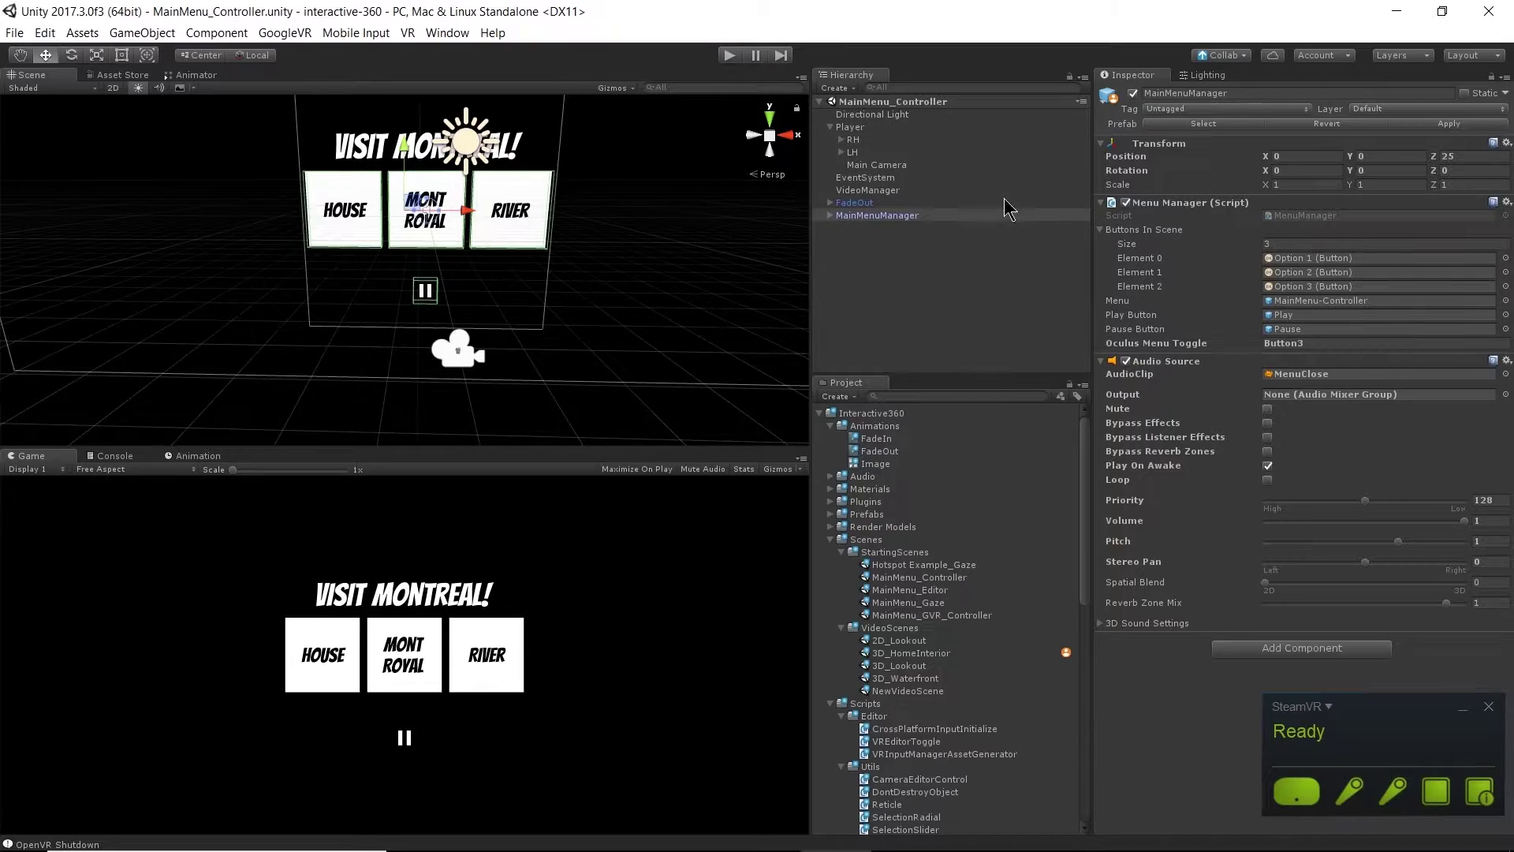
# Expand MainMenuManager down to VideoSelector and select the Option 1 button.
pyautogui.click(830, 217)
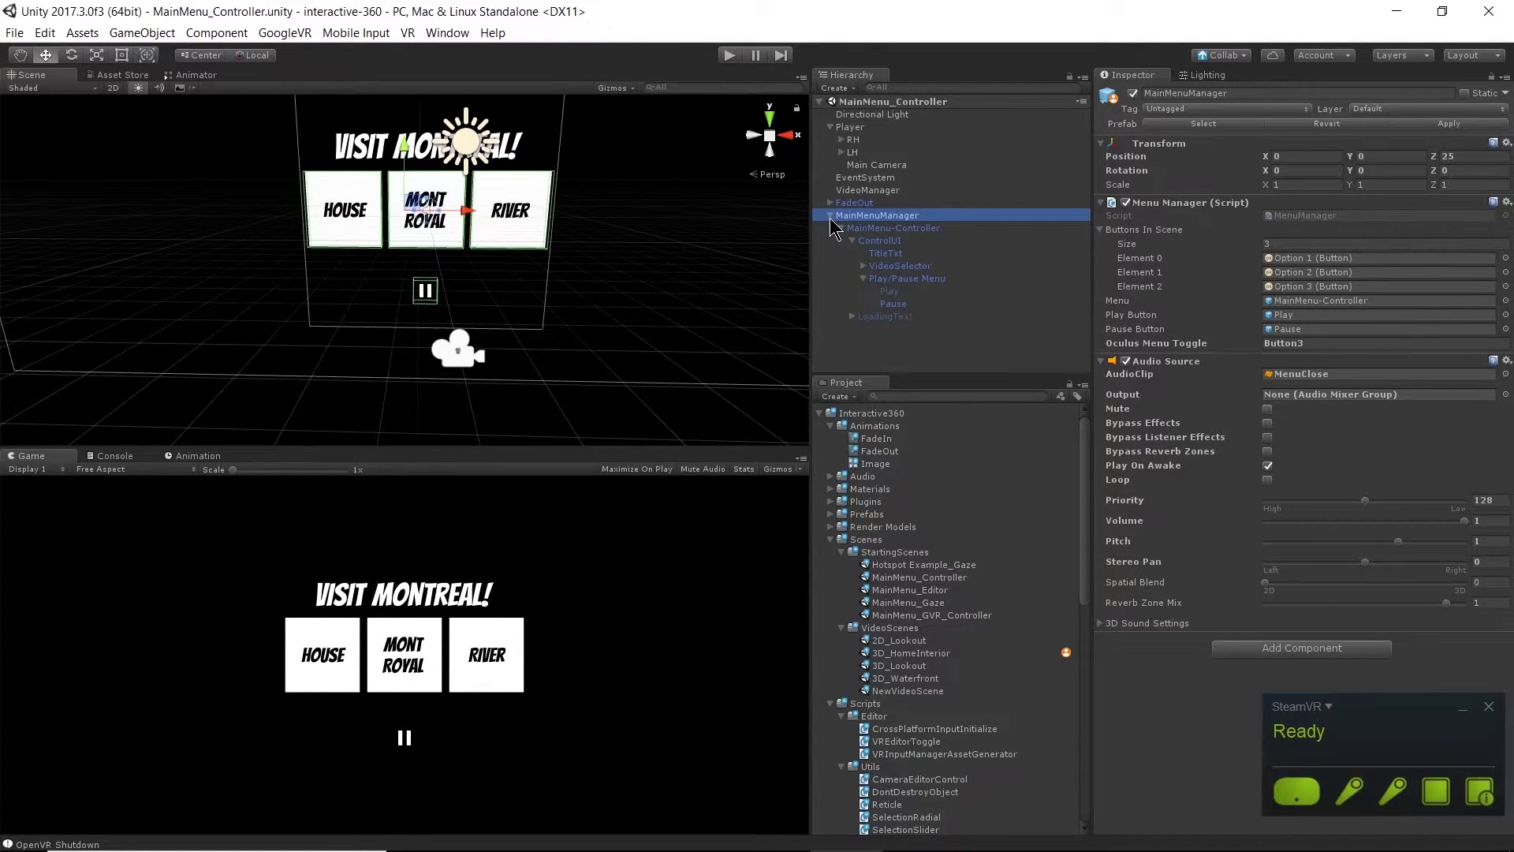
pyautogui.click(888, 243)
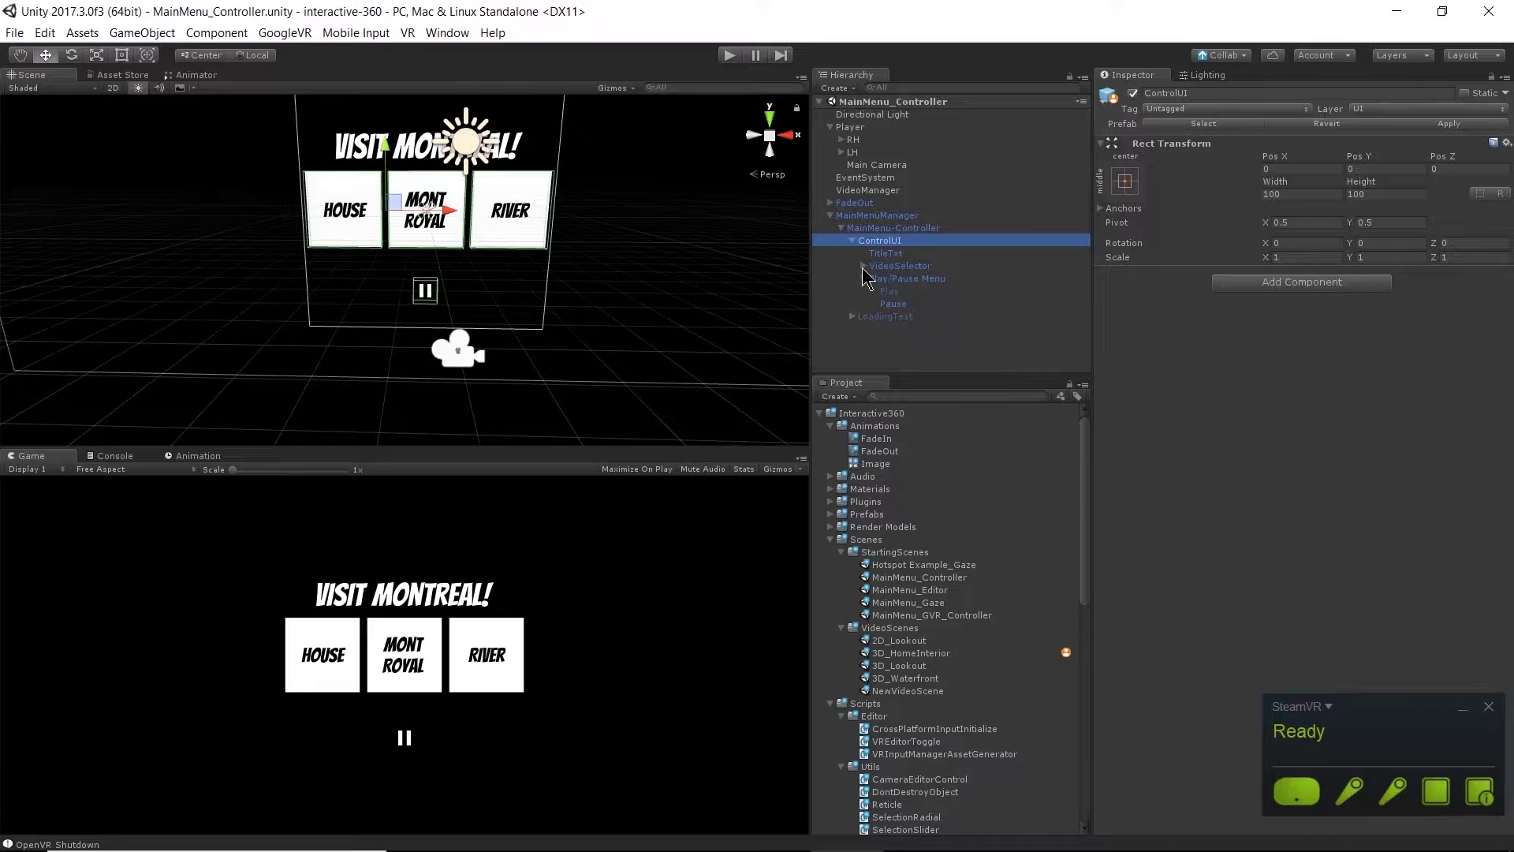
pyautogui.click(863, 266)
pyautogui.click(891, 278)
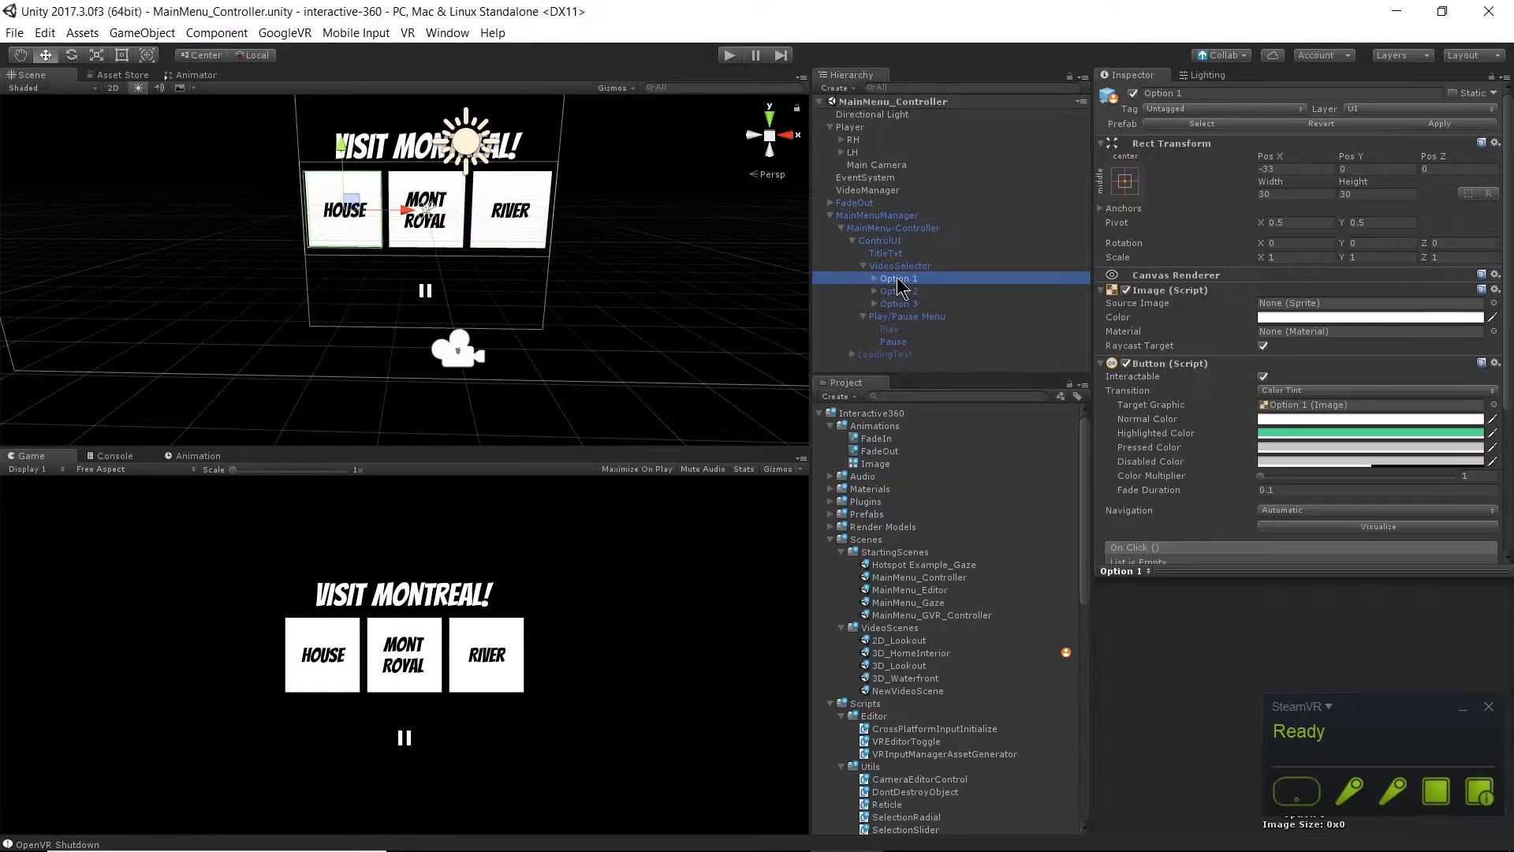
# Review Option 1's Button with an empty On Click list and its 30×30 Box Collider.
pyautogui.scroll(-3, 1350, 282)
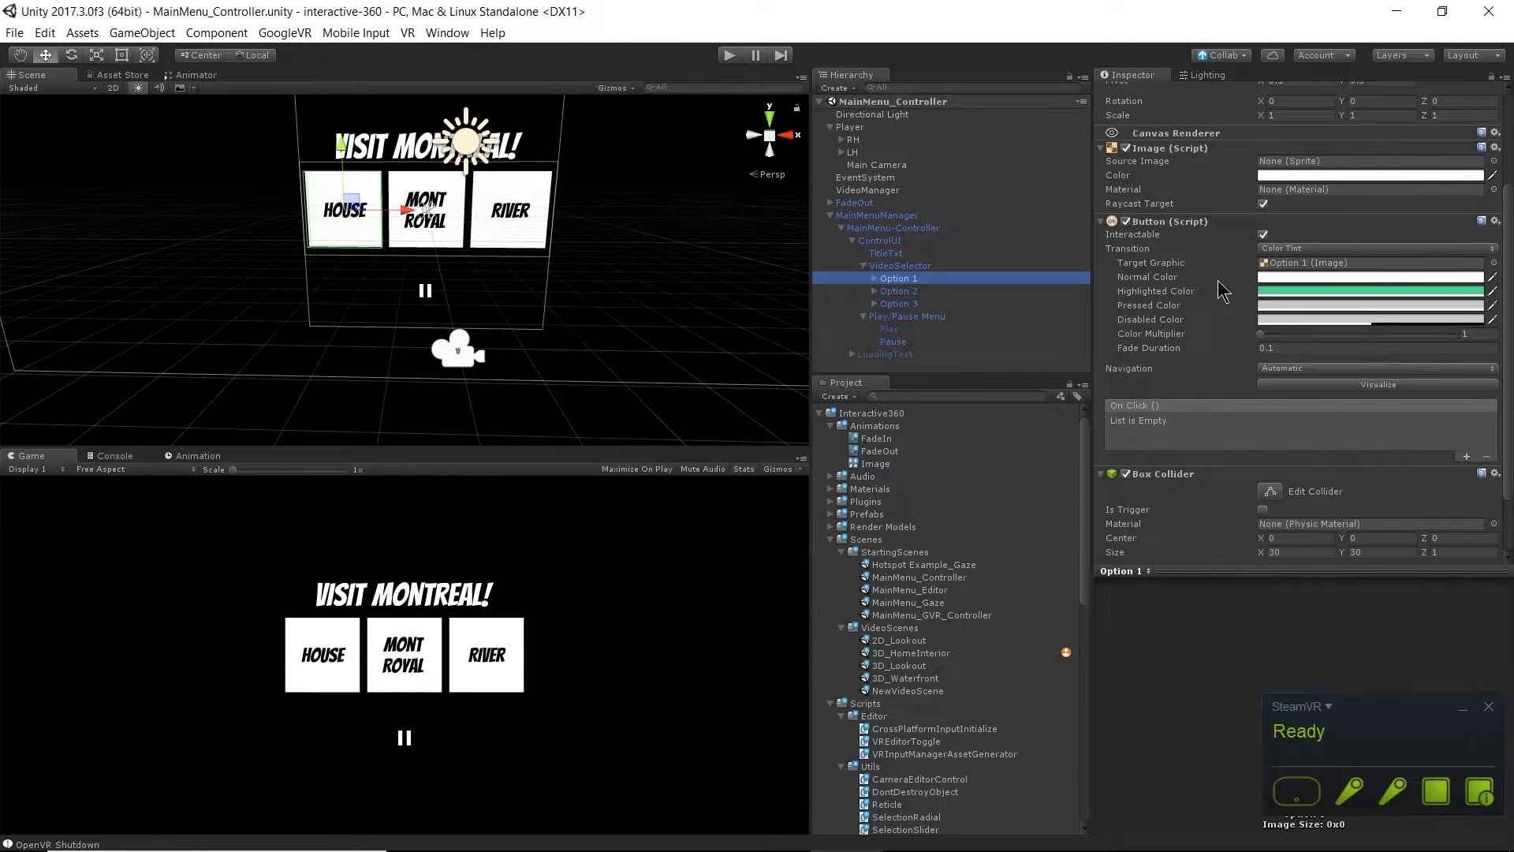
pyautogui.scroll(-3, 1224, 286)
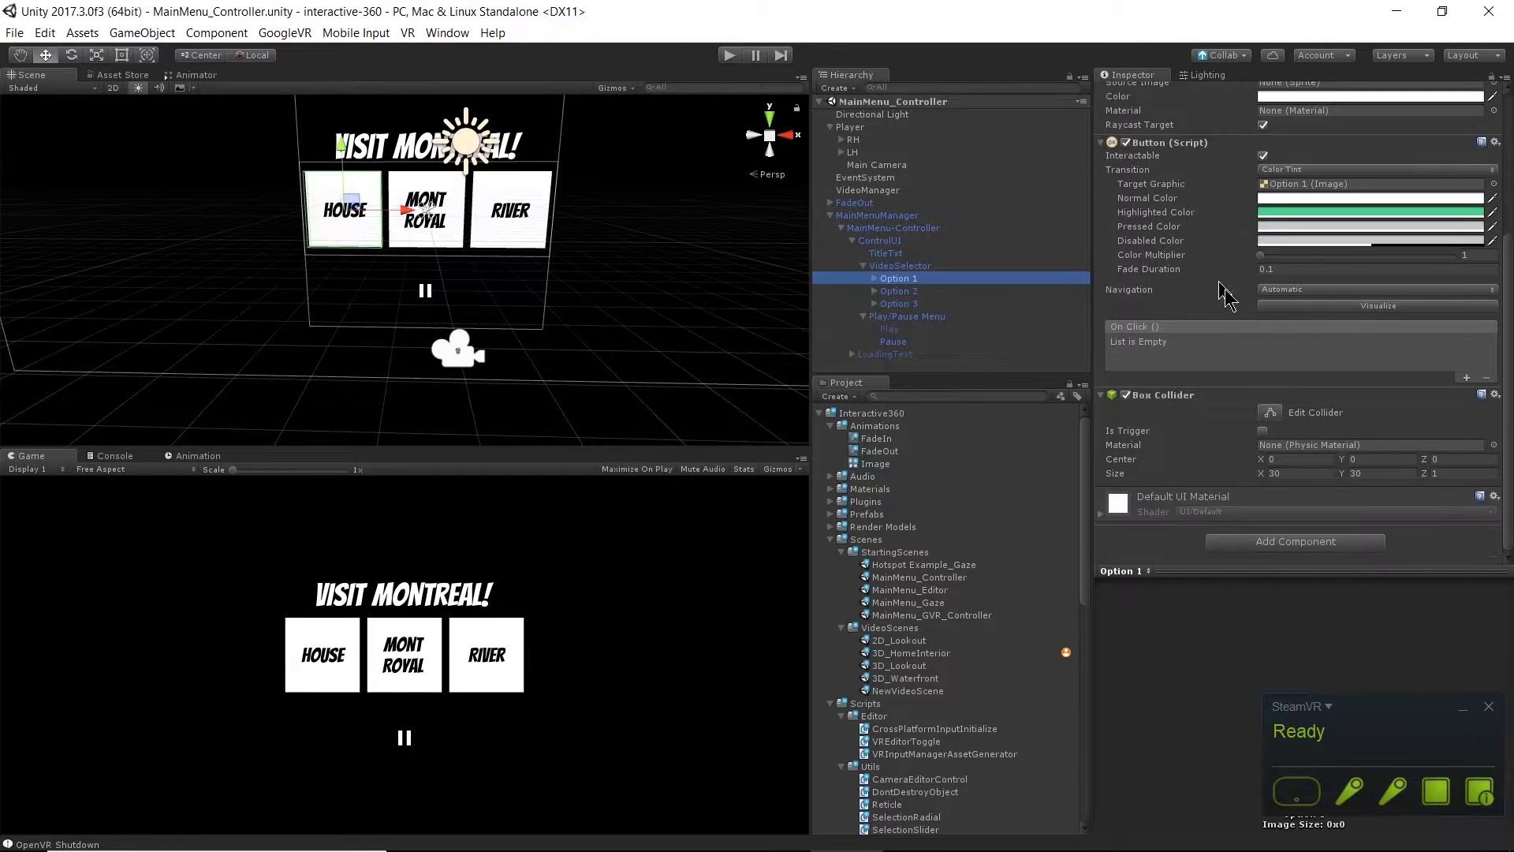
pyautogui.click(874, 278)
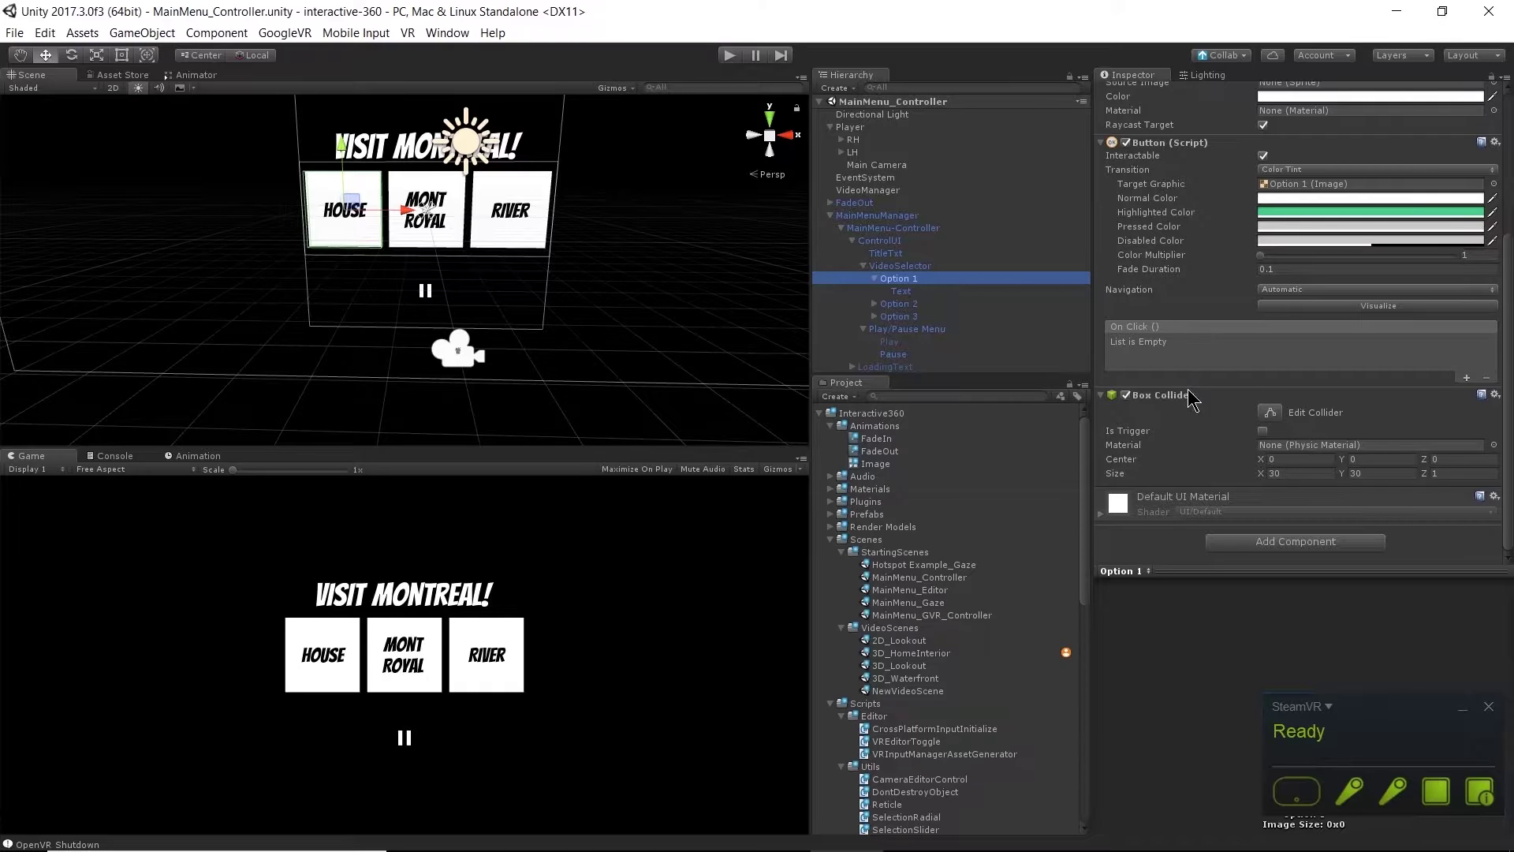
pyautogui.scroll(3, 1384, 514)
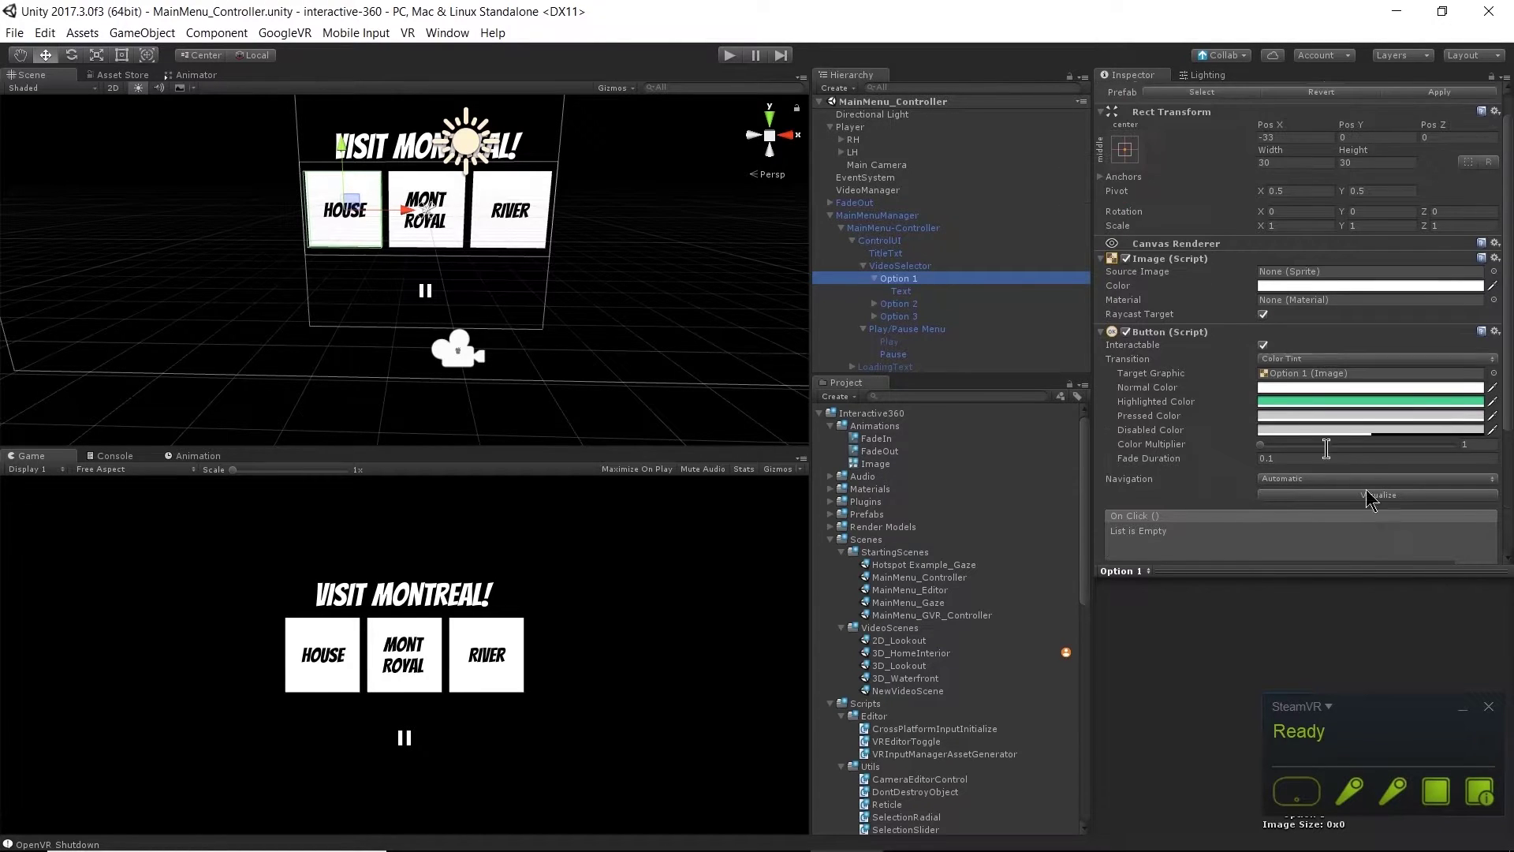
pyautogui.scroll(-3, 1261, 379)
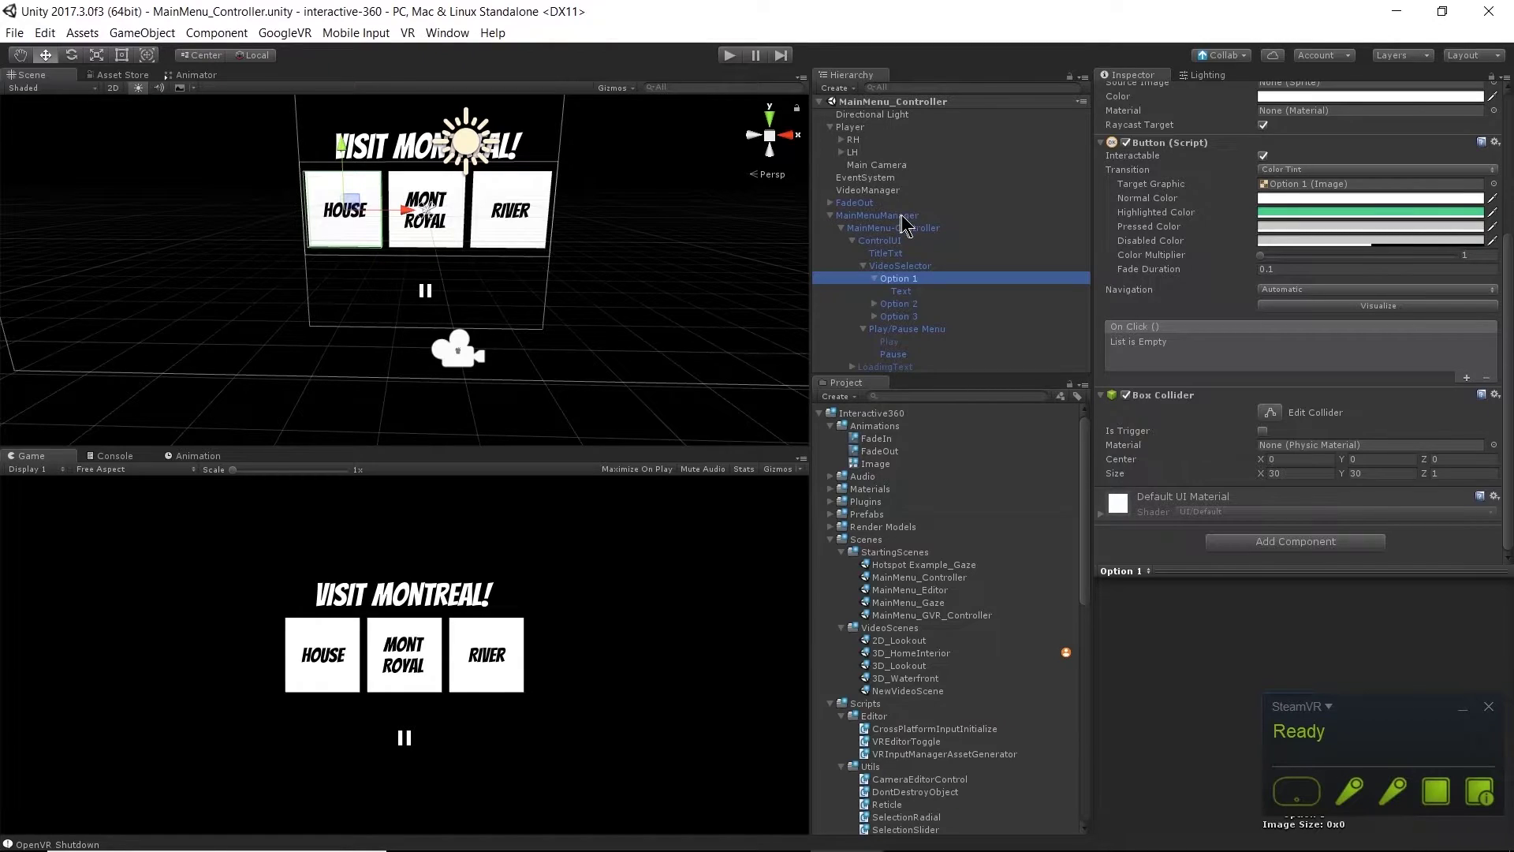
# Frame the RH controller in the Scene view and inspect its RightControllerPf child.
pyautogui.click(858, 140)
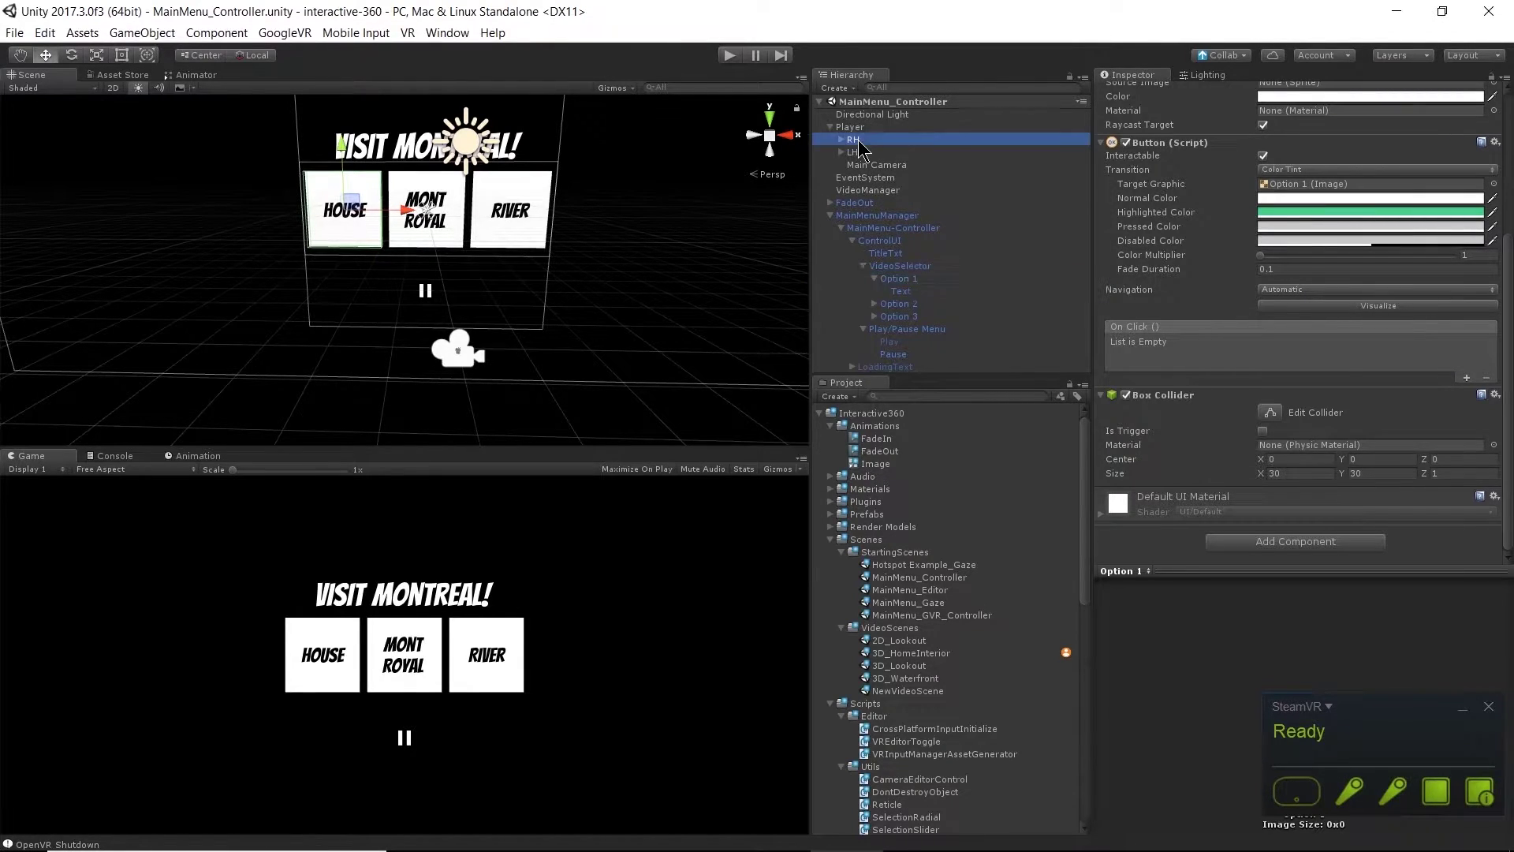
pyautogui.doubleClick(859, 142)
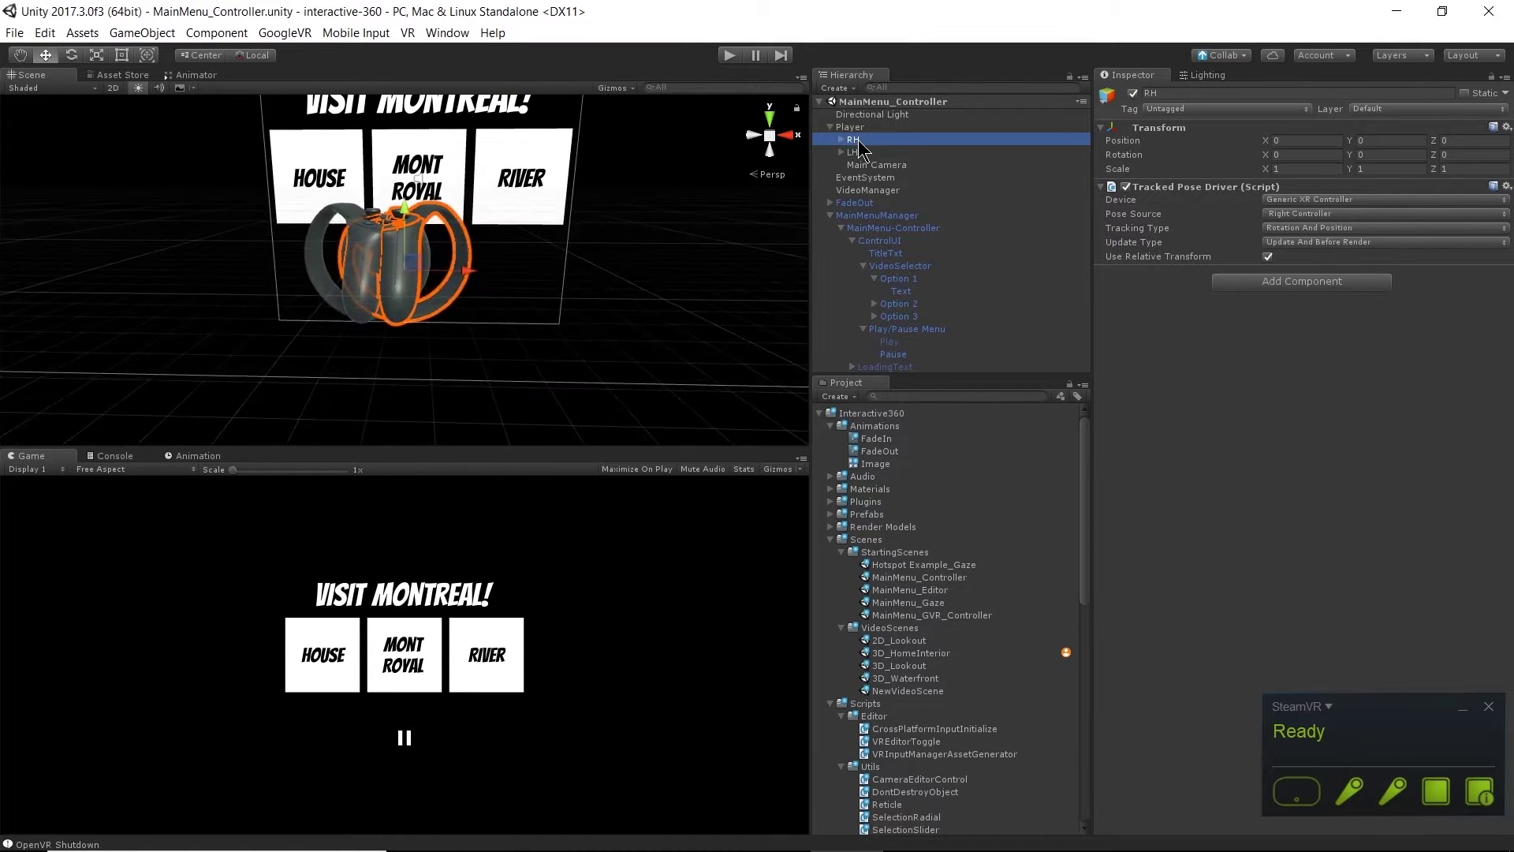
pyautogui.keyDown('alt'); pyautogui.moveTo(536, 335); pyautogui.dragTo(552, 386); pyautogui.keyUp('alt')
pyautogui.click(841, 140)
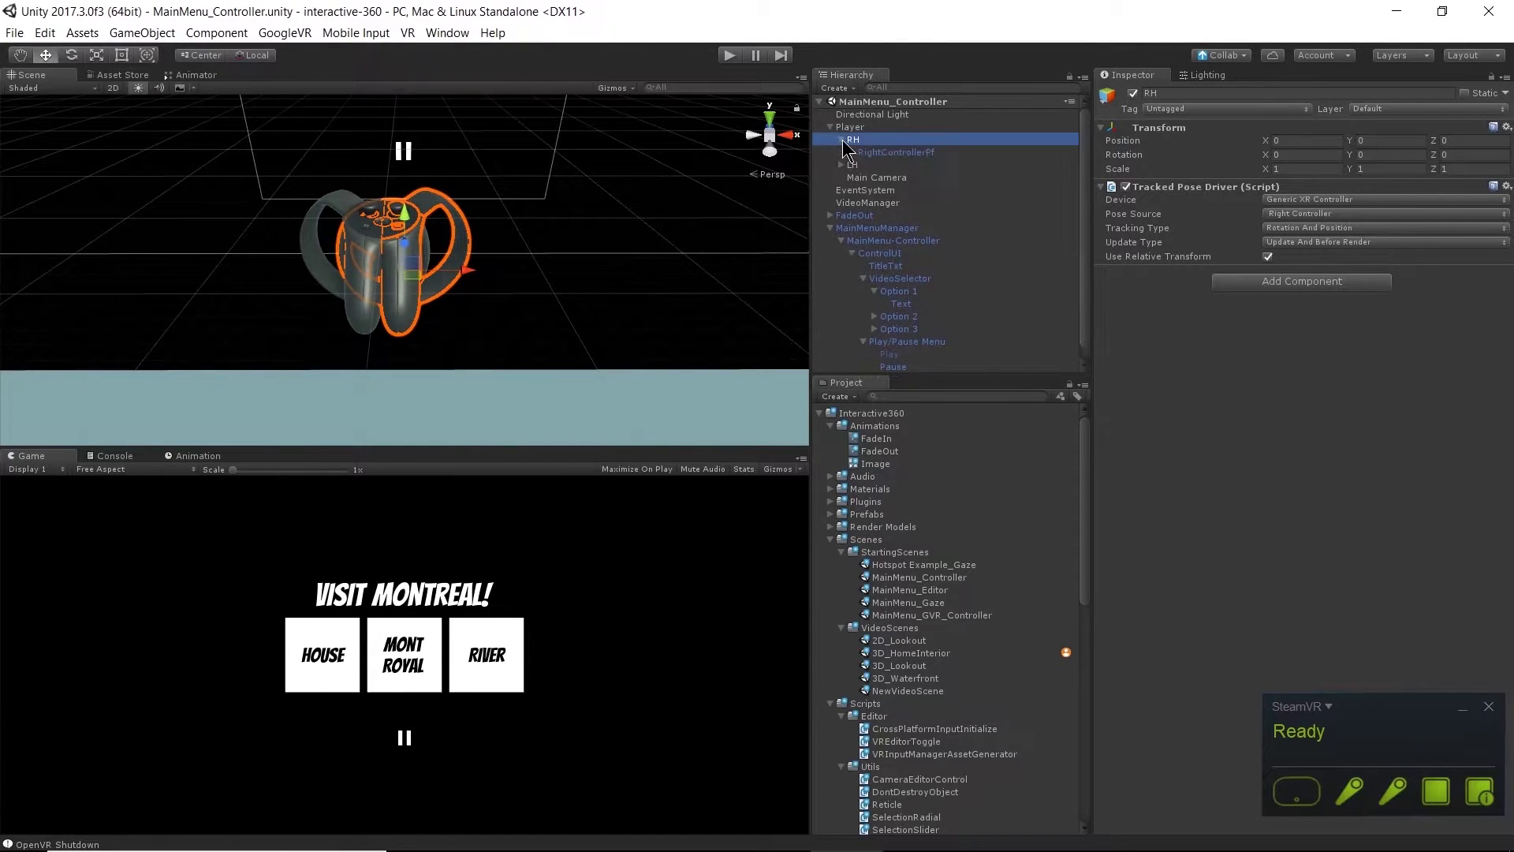
pyautogui.click(867, 153)
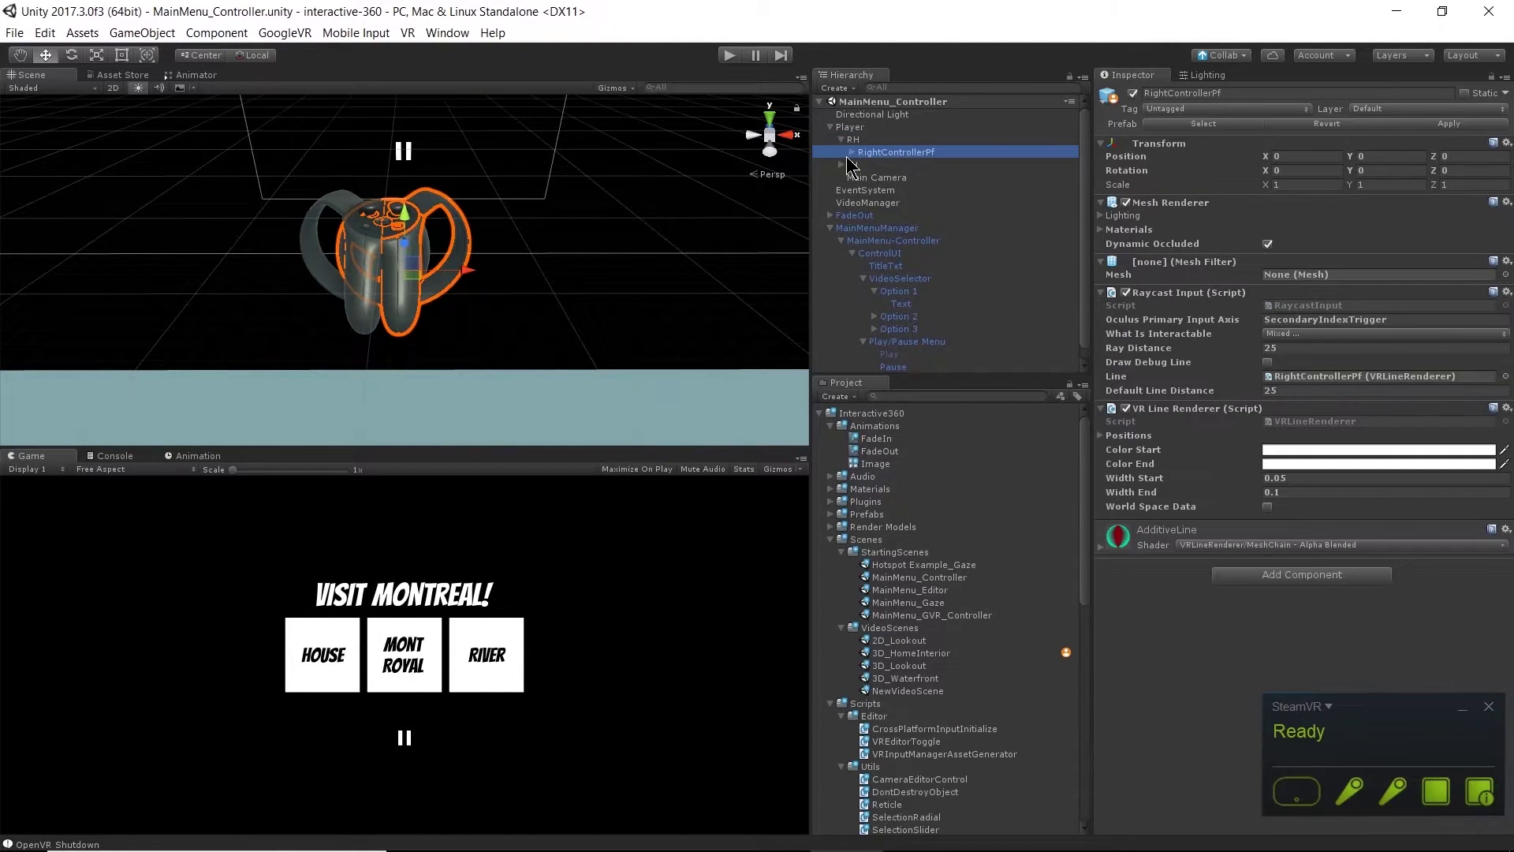
pyautogui.click(852, 152)
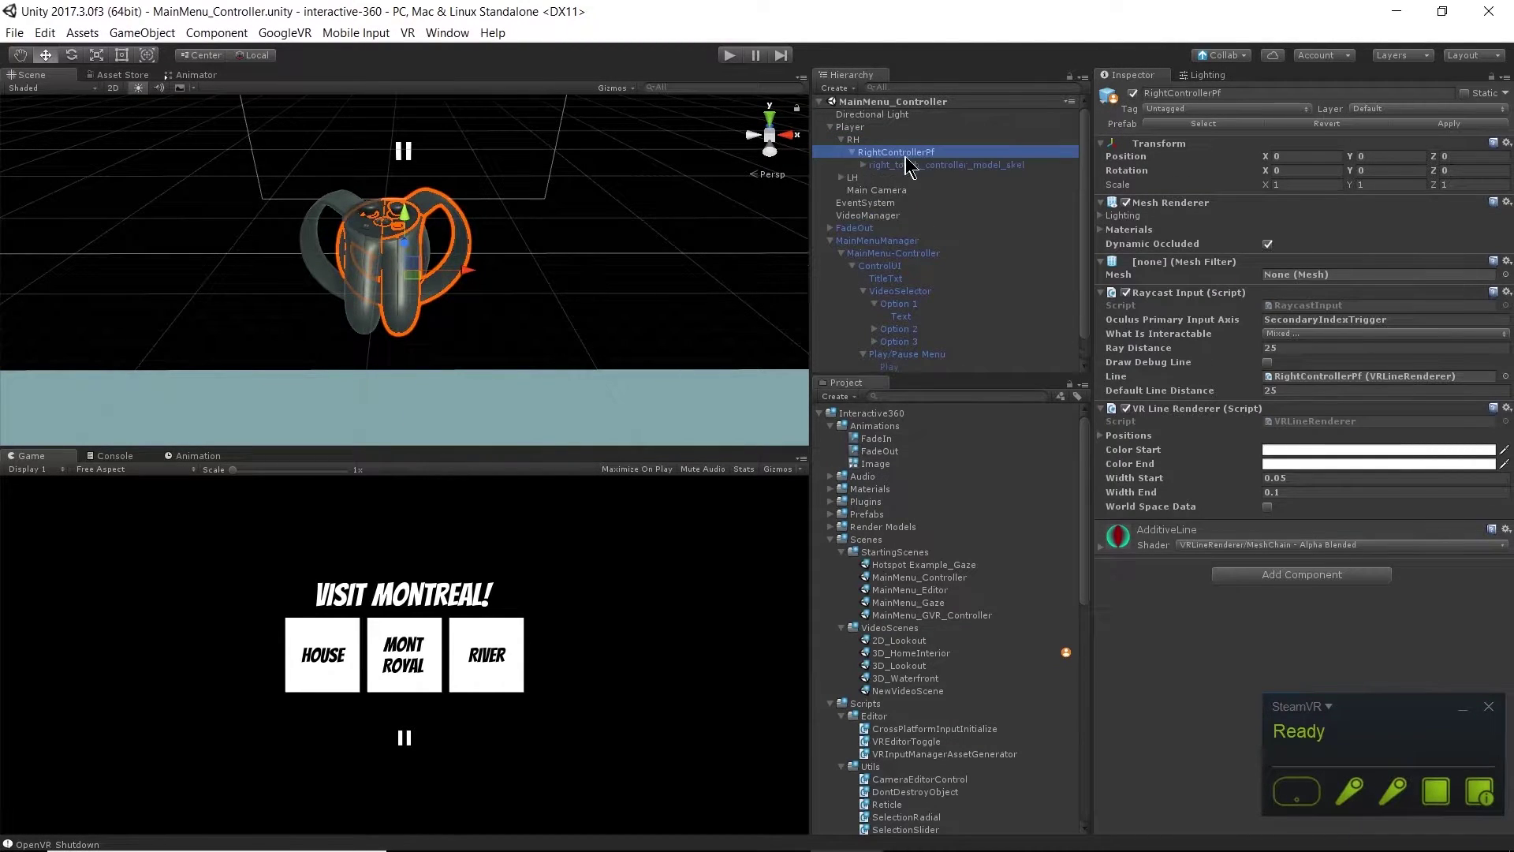
# Slide RH along the X axis to Position X 0.0793.
pyautogui.click(852, 152)
pyautogui.click(856, 139)
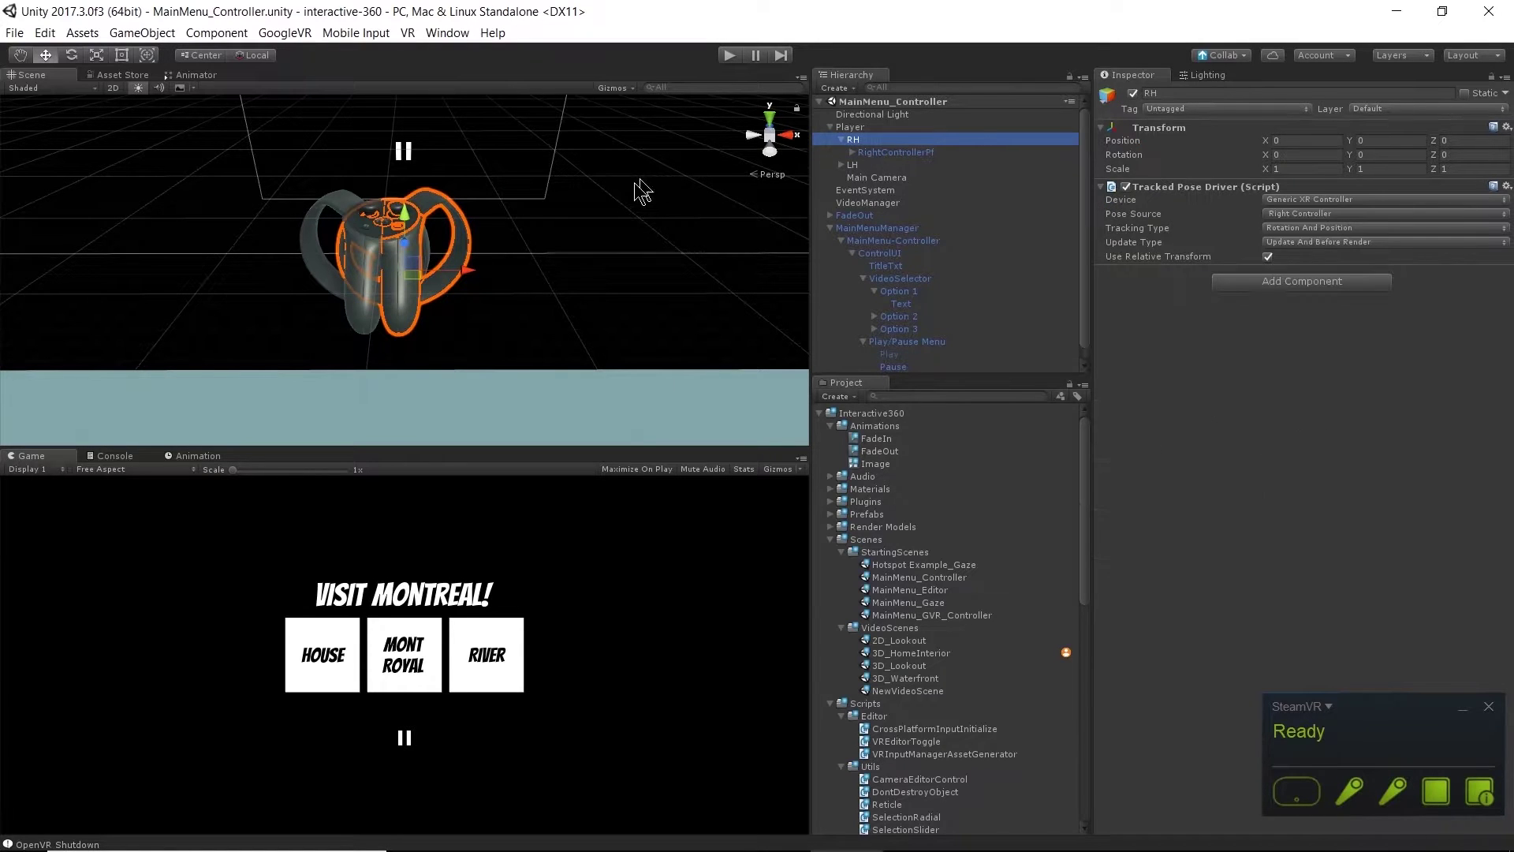
pyautogui.moveTo(474, 272); pyautogui.dragTo(694, 426)
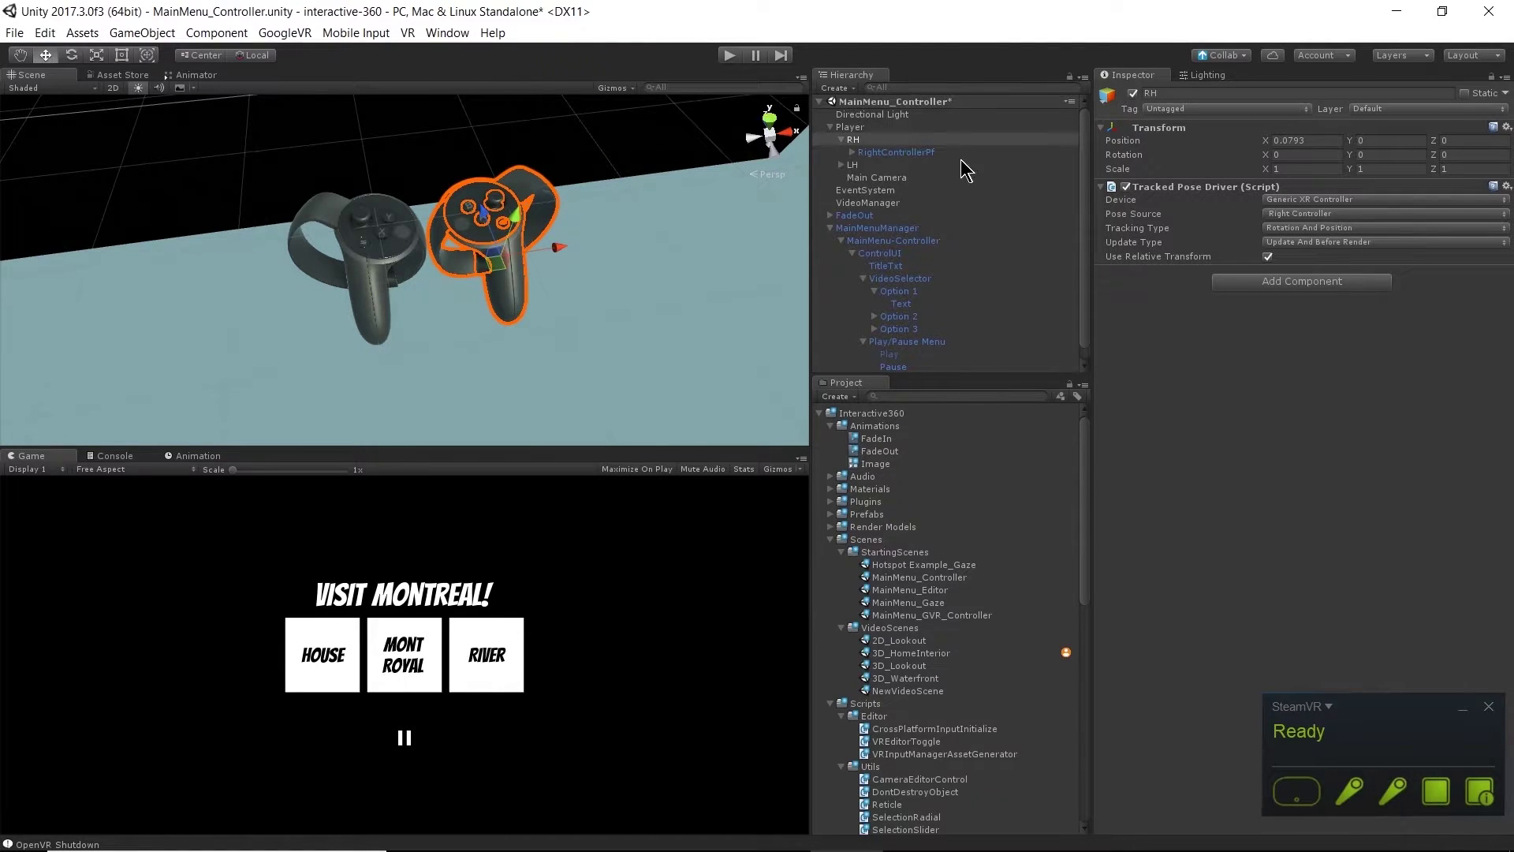
# Expand RightControllerPf's model children and review Raycast Input (SecondaryIndexTrigger, distance 25) and VR Line Renderer.
pyautogui.click(896, 153)
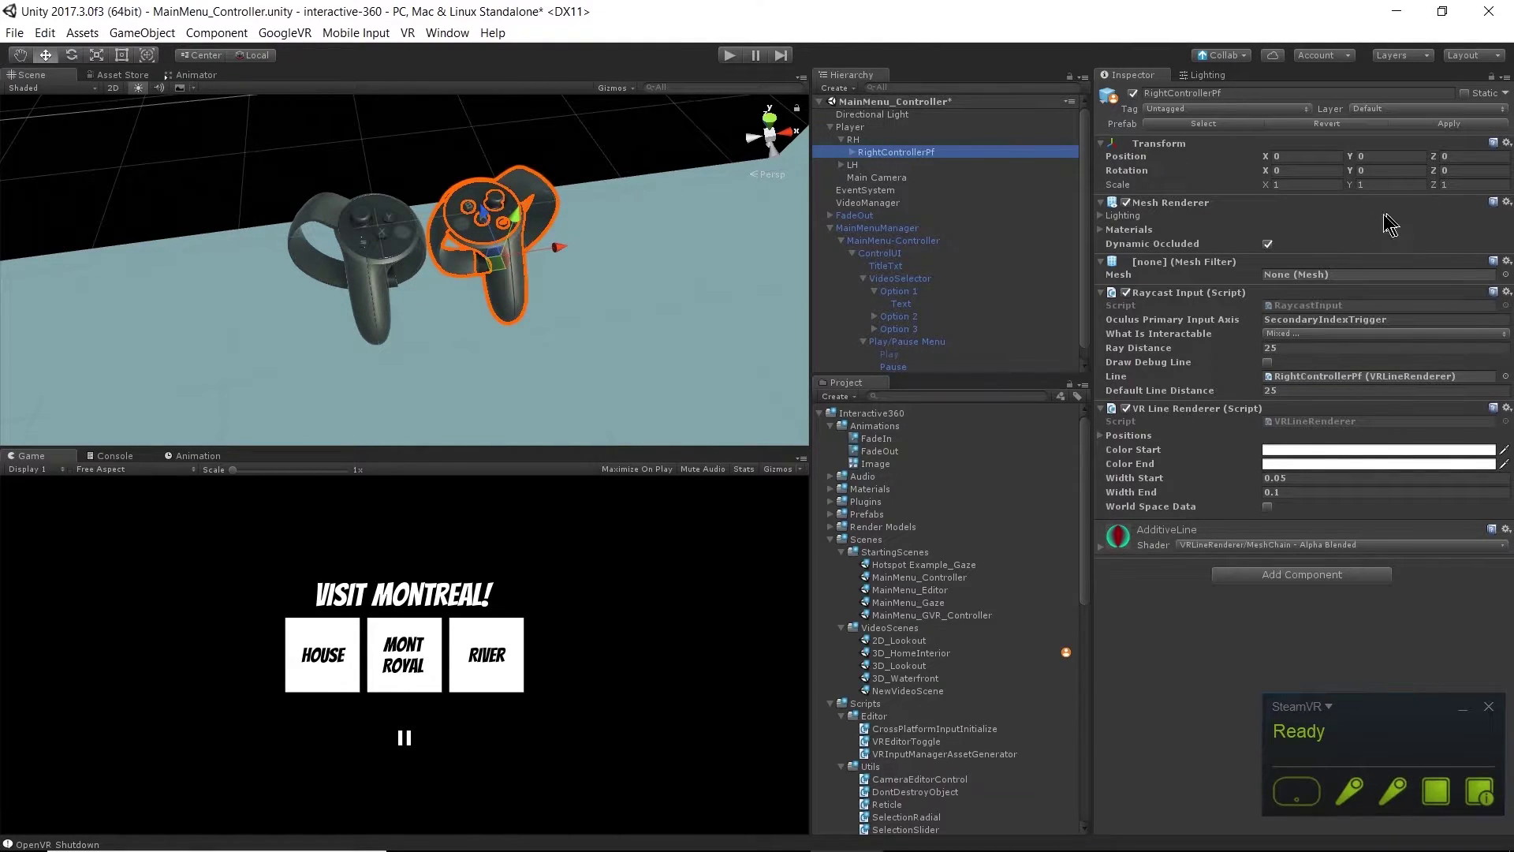
pyautogui.click(852, 152)
pyautogui.click(922, 165)
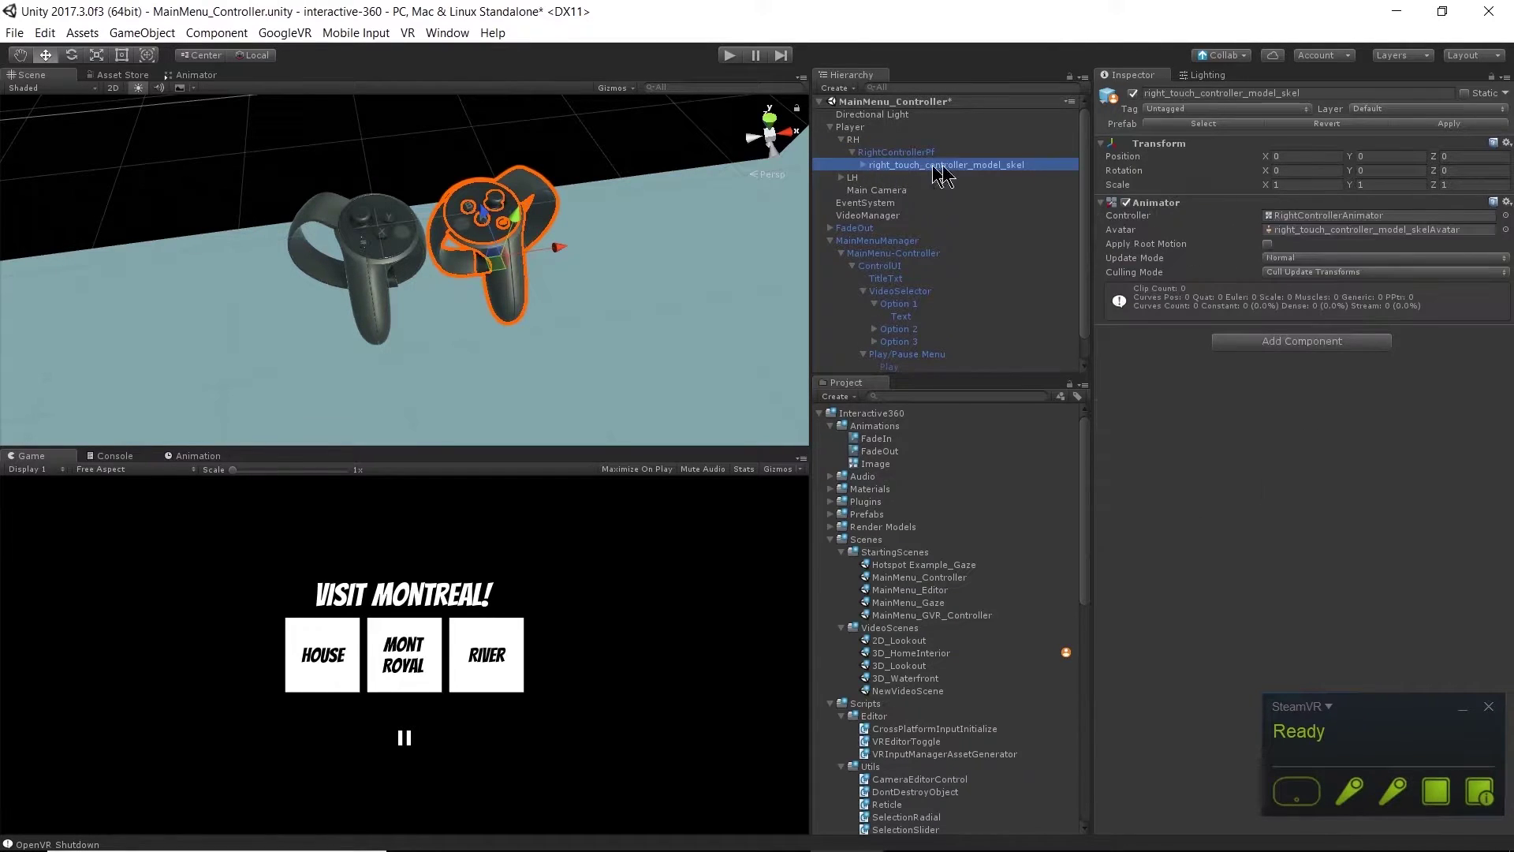
pyautogui.click(864, 165)
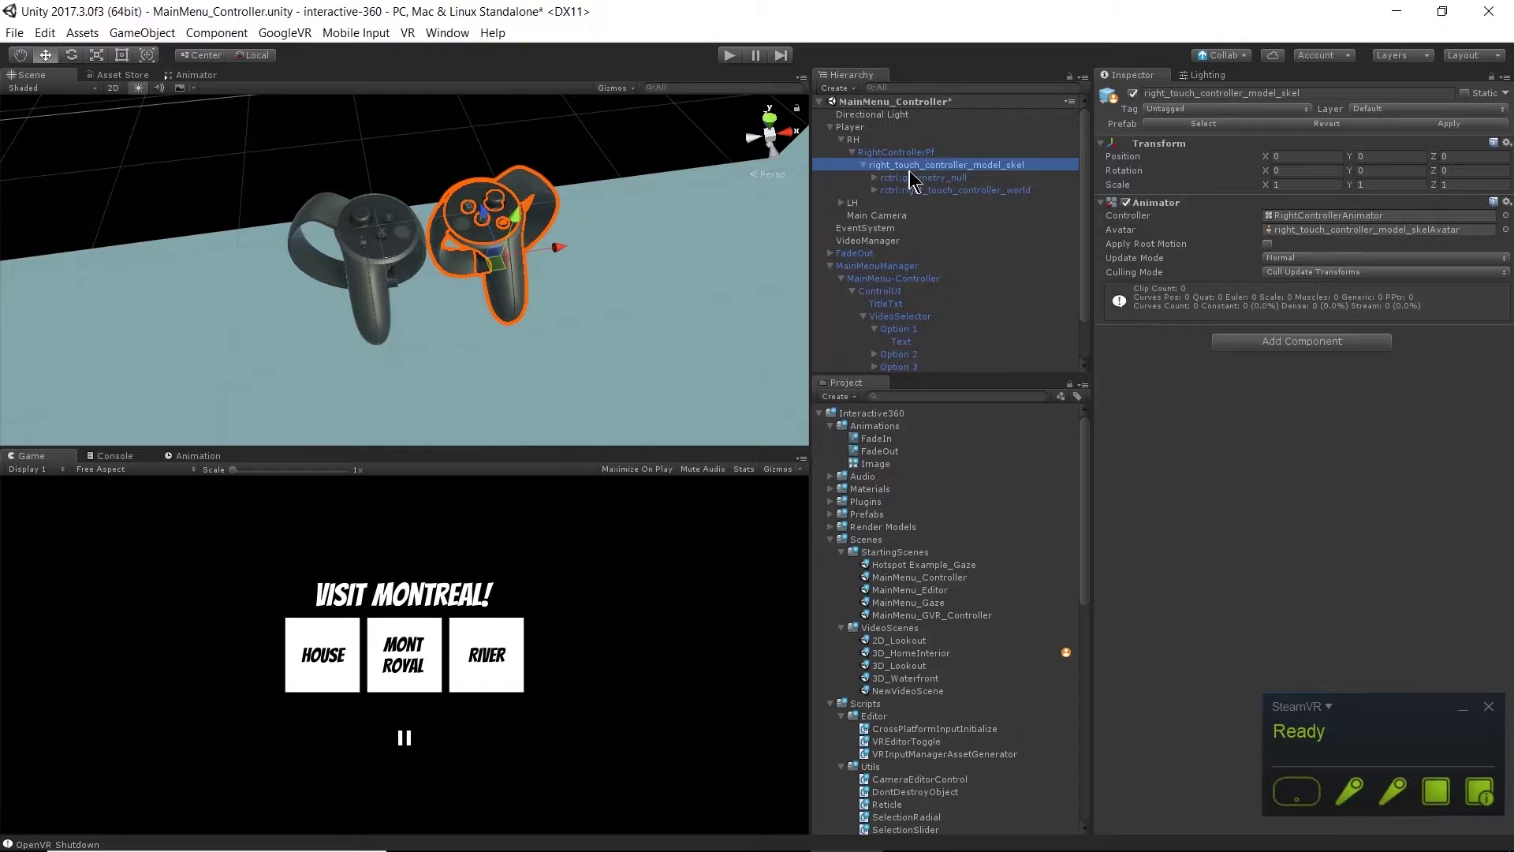
pyautogui.click(889, 152)
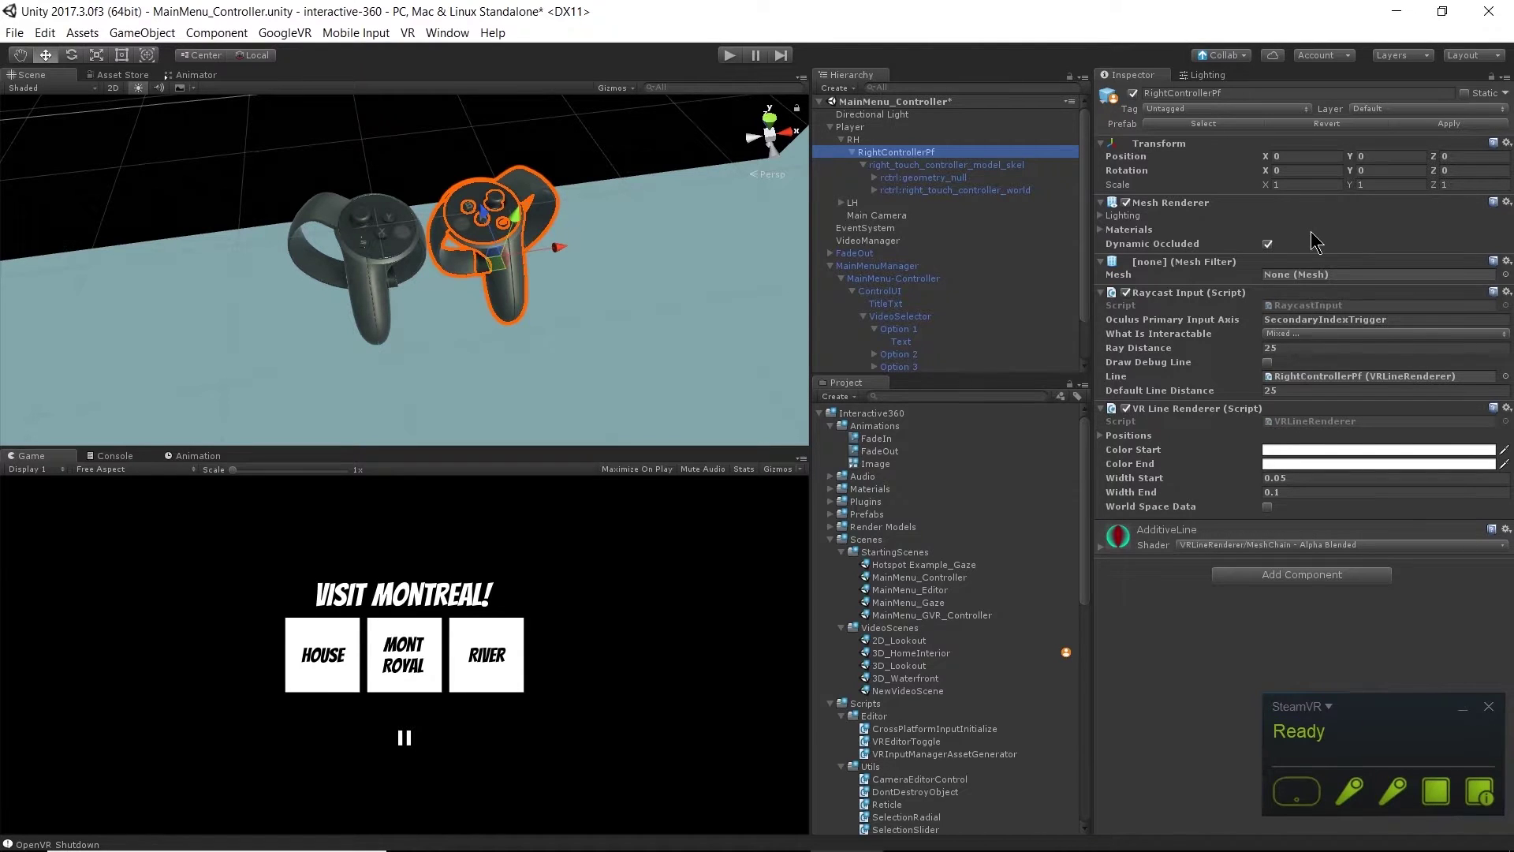
# Open RaycastInput.cs from the Script field to view its SecondaryIndexTrigger axis and 20f ray distance.
pyautogui.doubleClick(1303, 304)
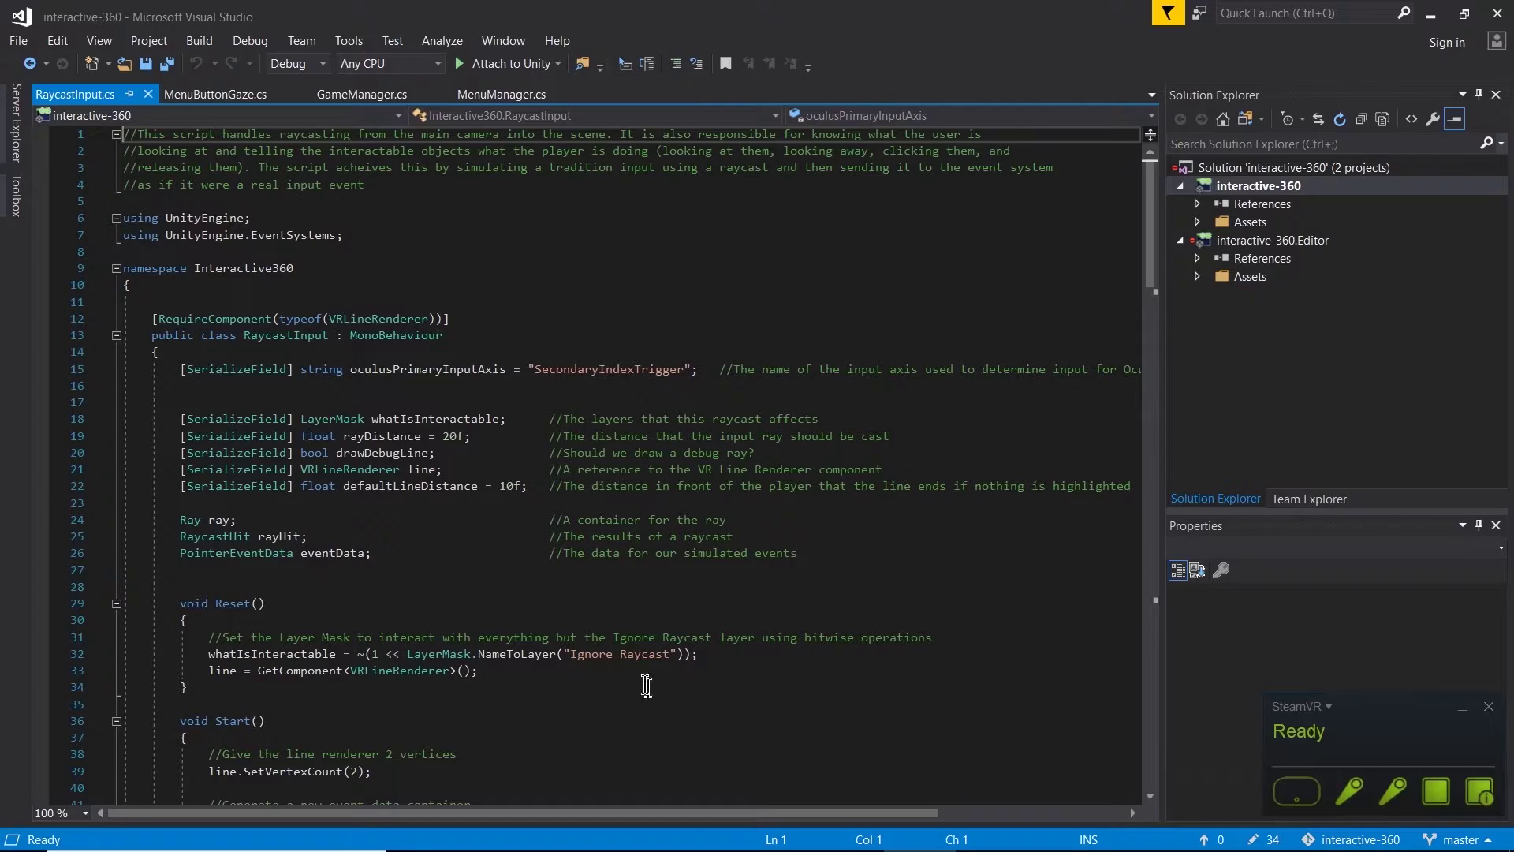
# Switch to Chrome and scroll to the mapping table listing Axis1D.SecondaryIndexTrigger as Right Controller Trigger.
pyautogui.click(545, 832)
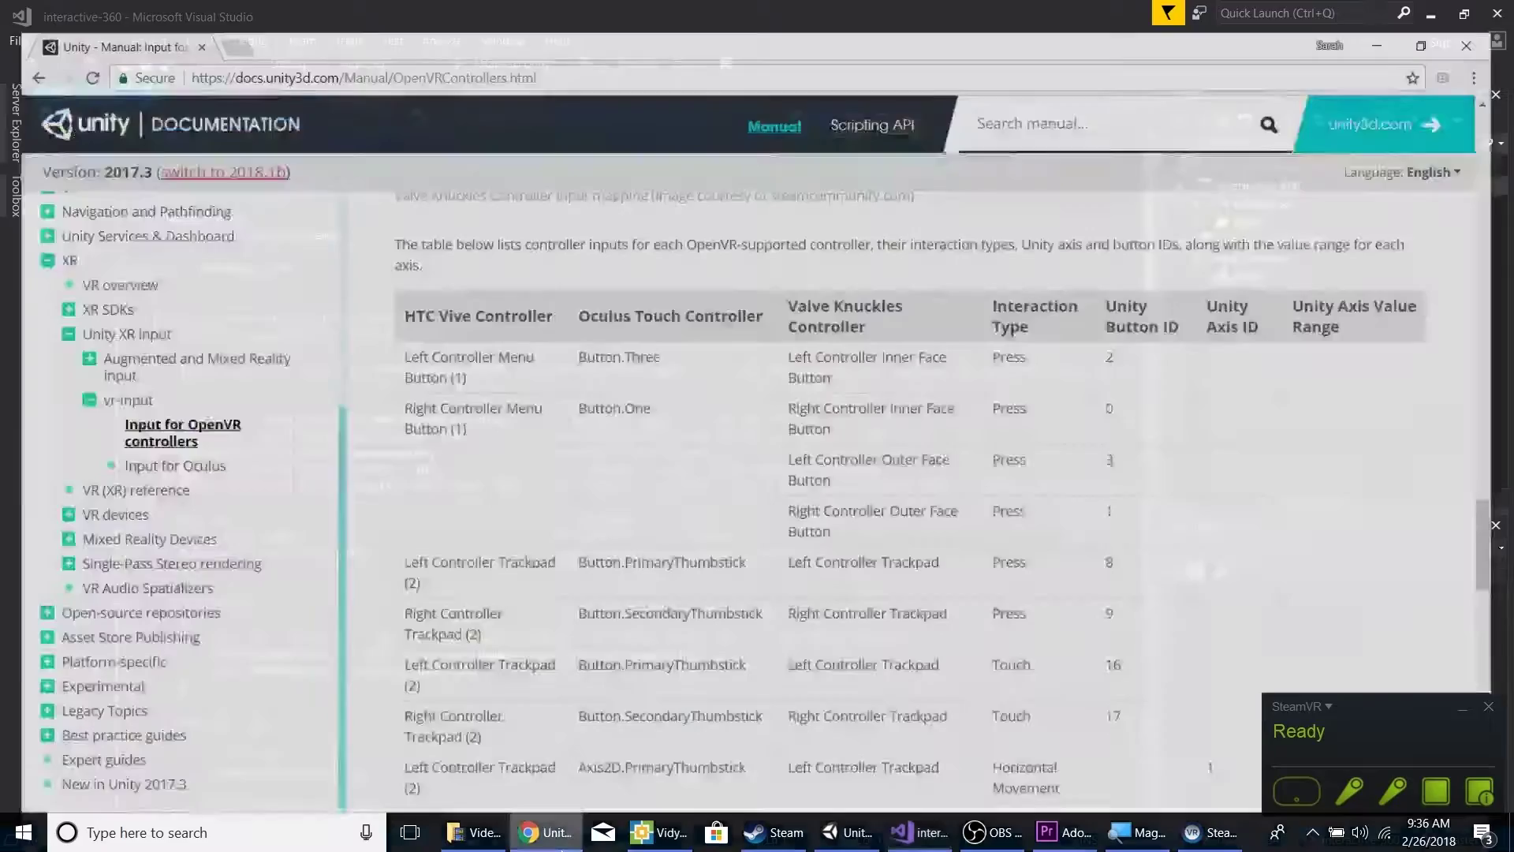
pyautogui.scroll(10, 906, 468)
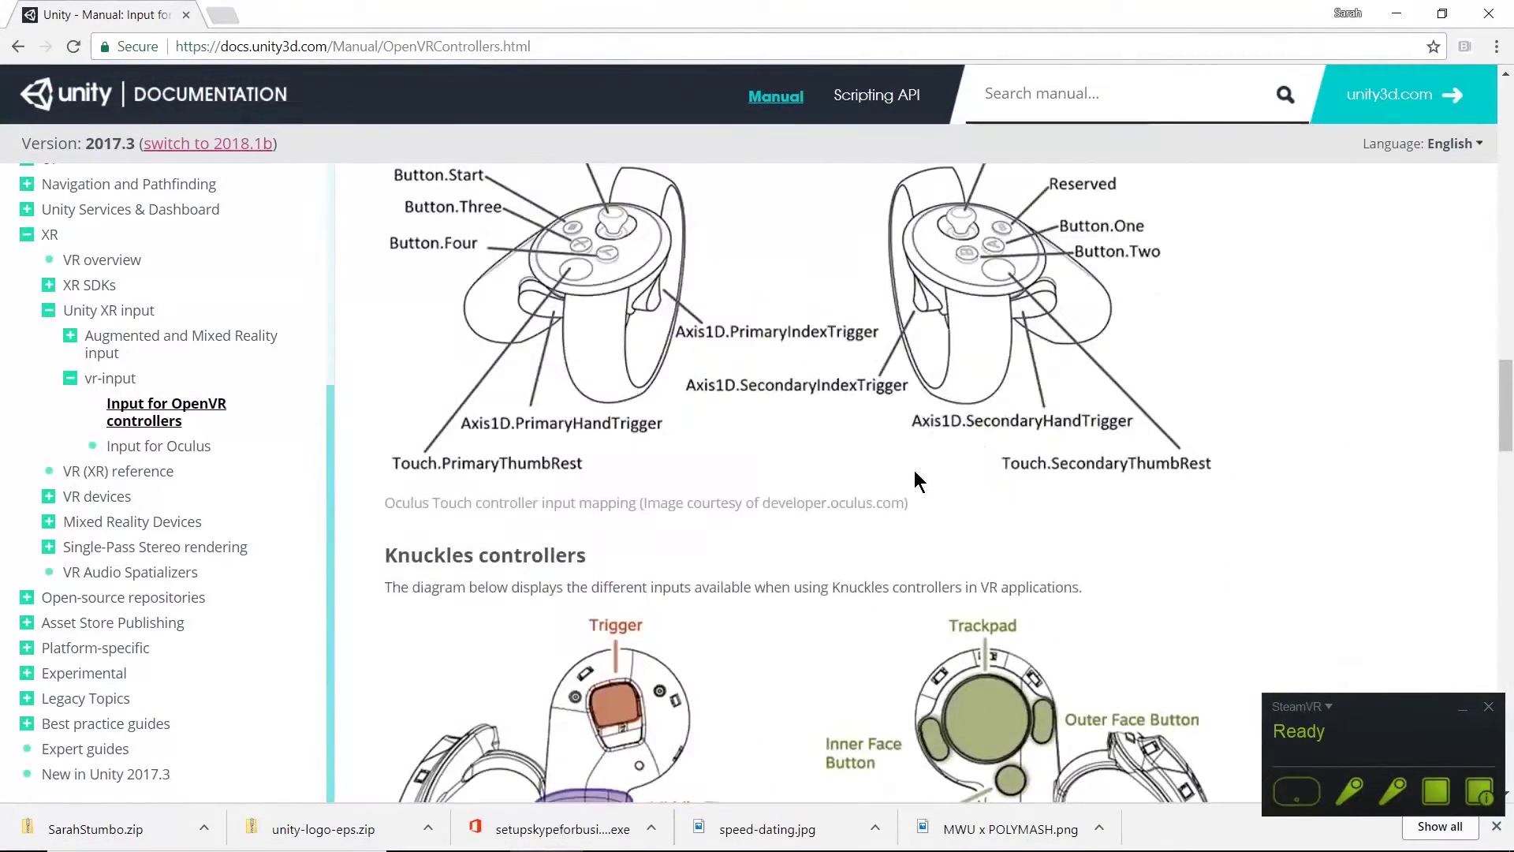
pyautogui.scroll(15, 915, 470)
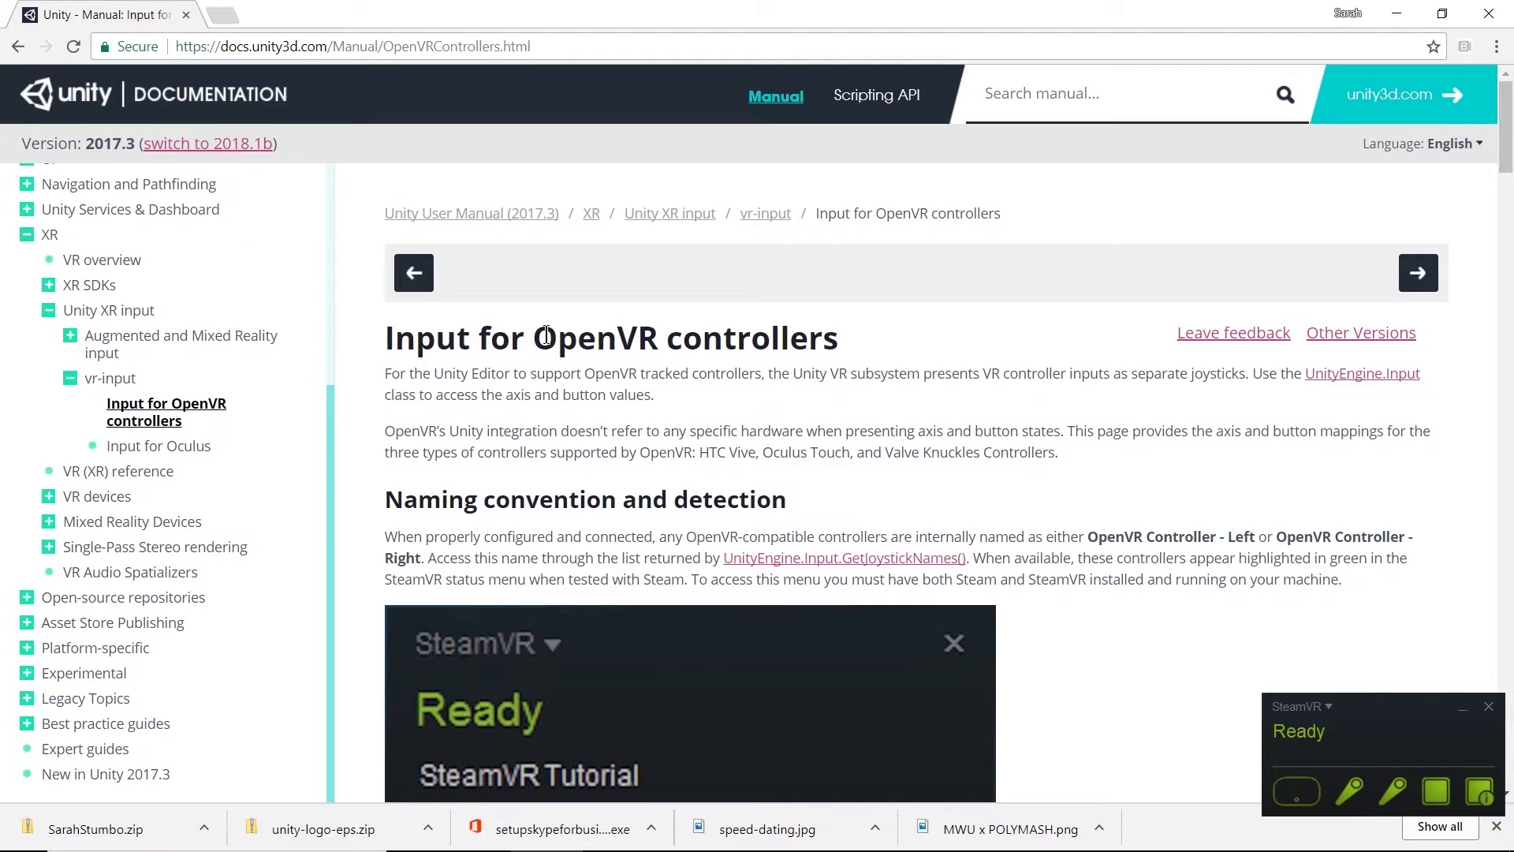
pyautogui.scroll(-11, 836, 402)
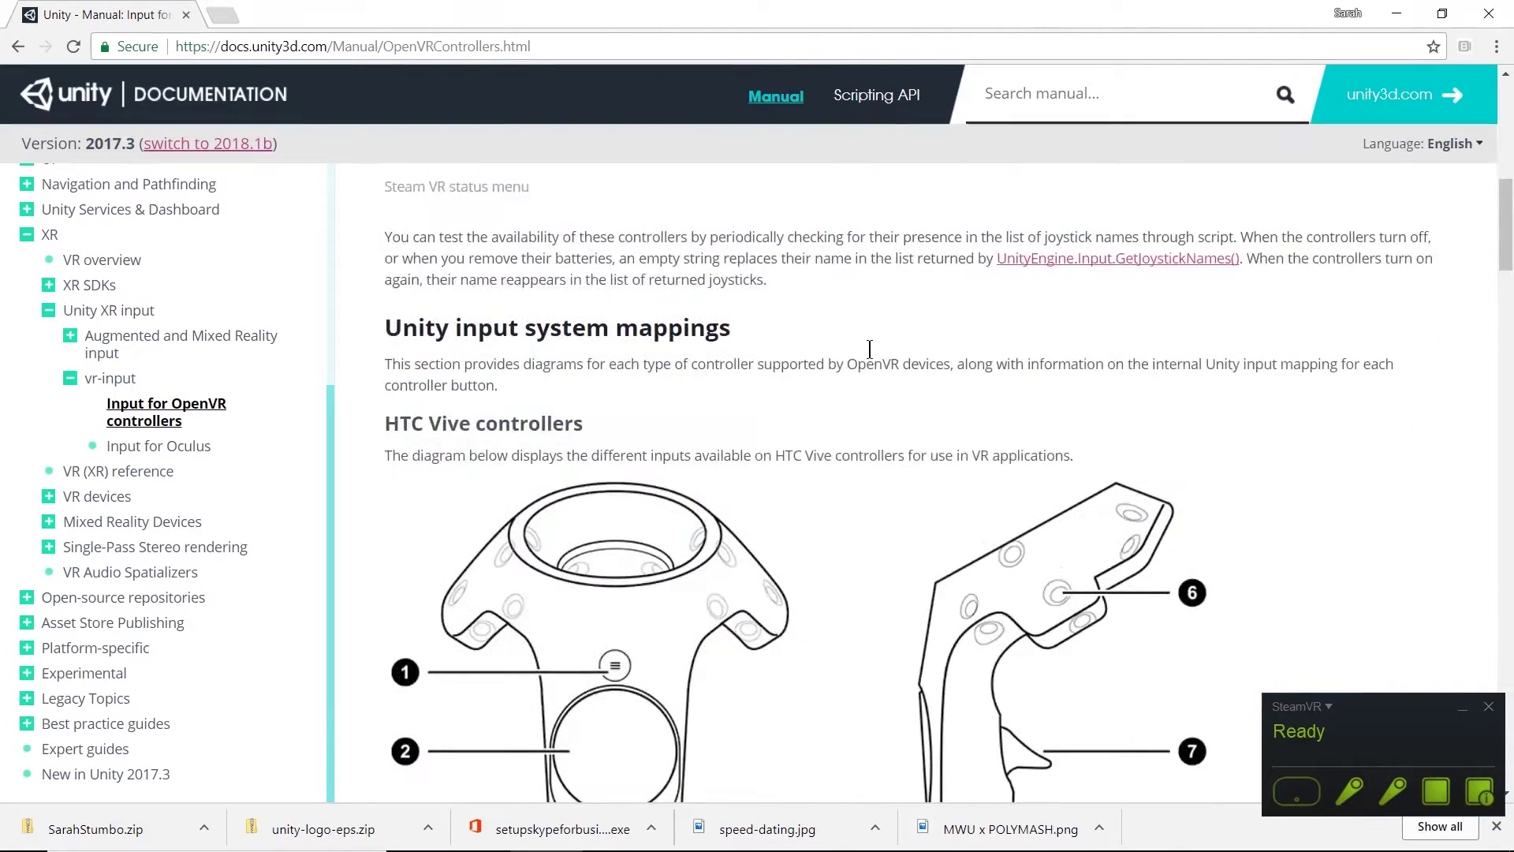
pyautogui.scroll(-10, 864, 352)
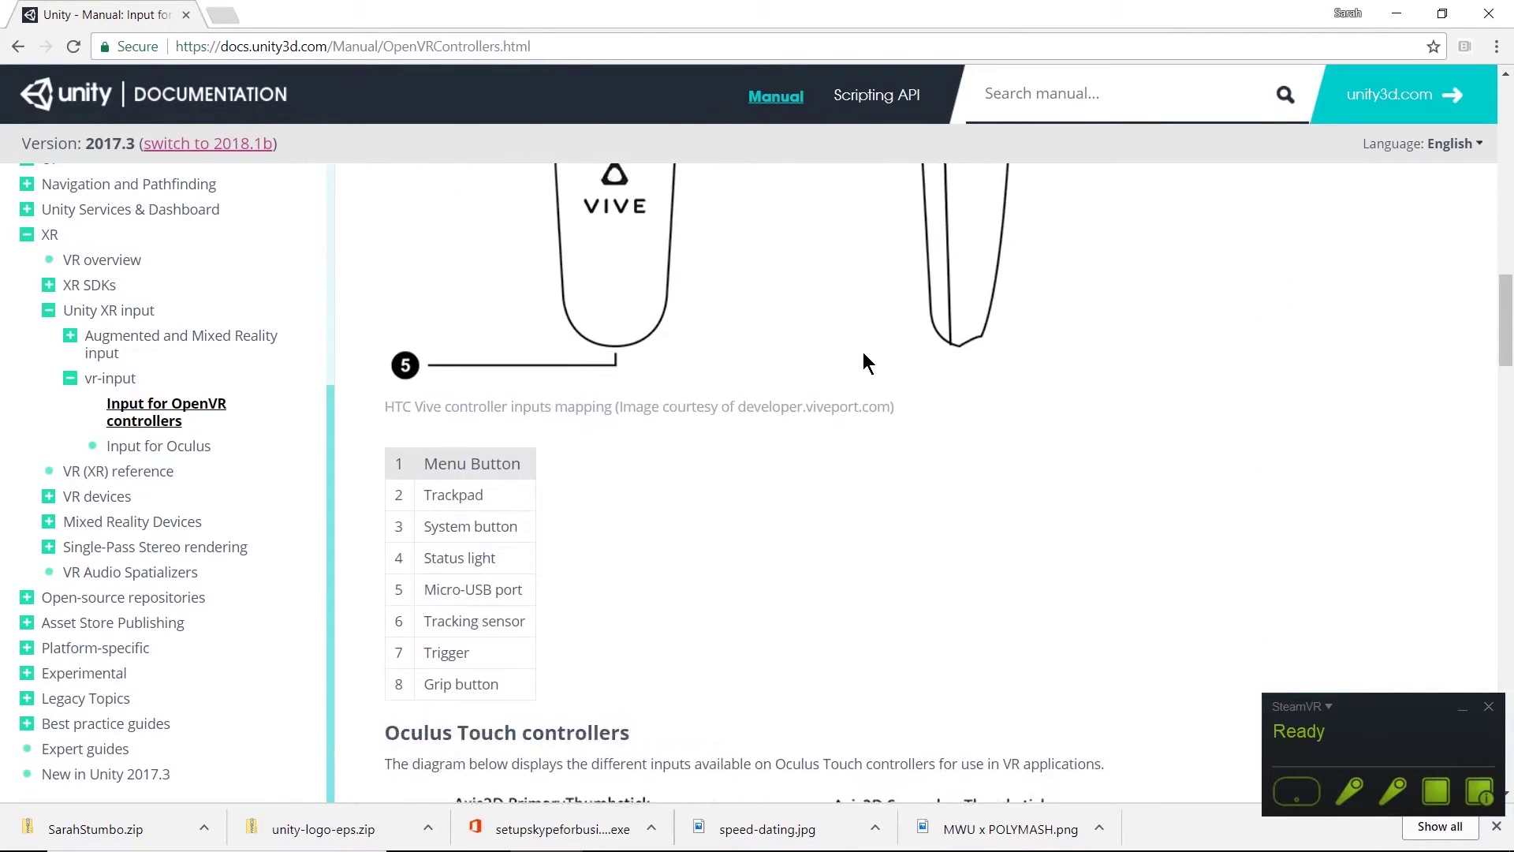
pyautogui.scroll(6, 863, 351)
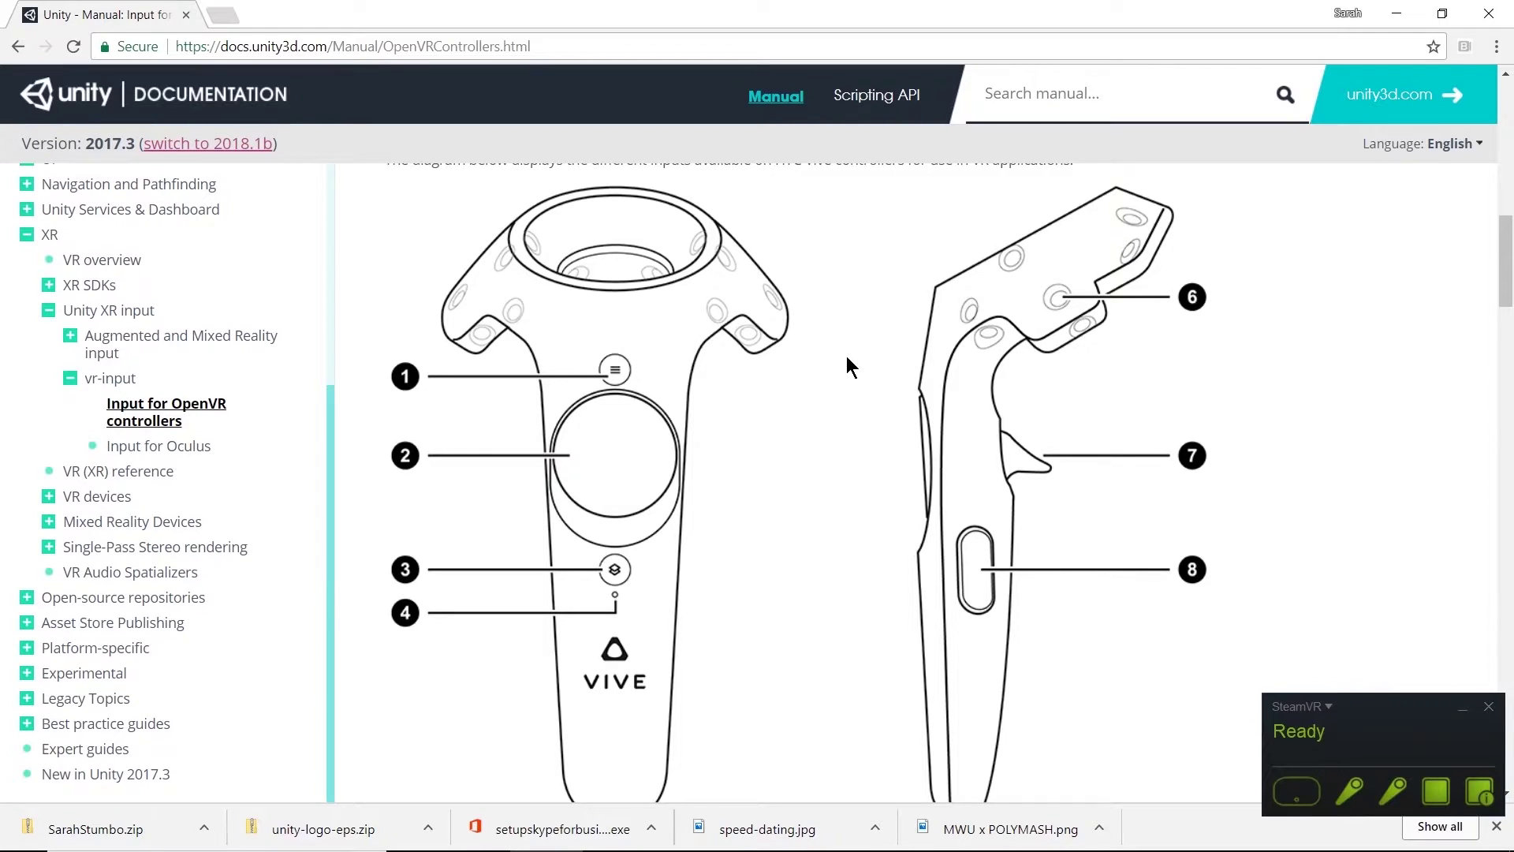
pyautogui.scroll(-8, 593, 372)
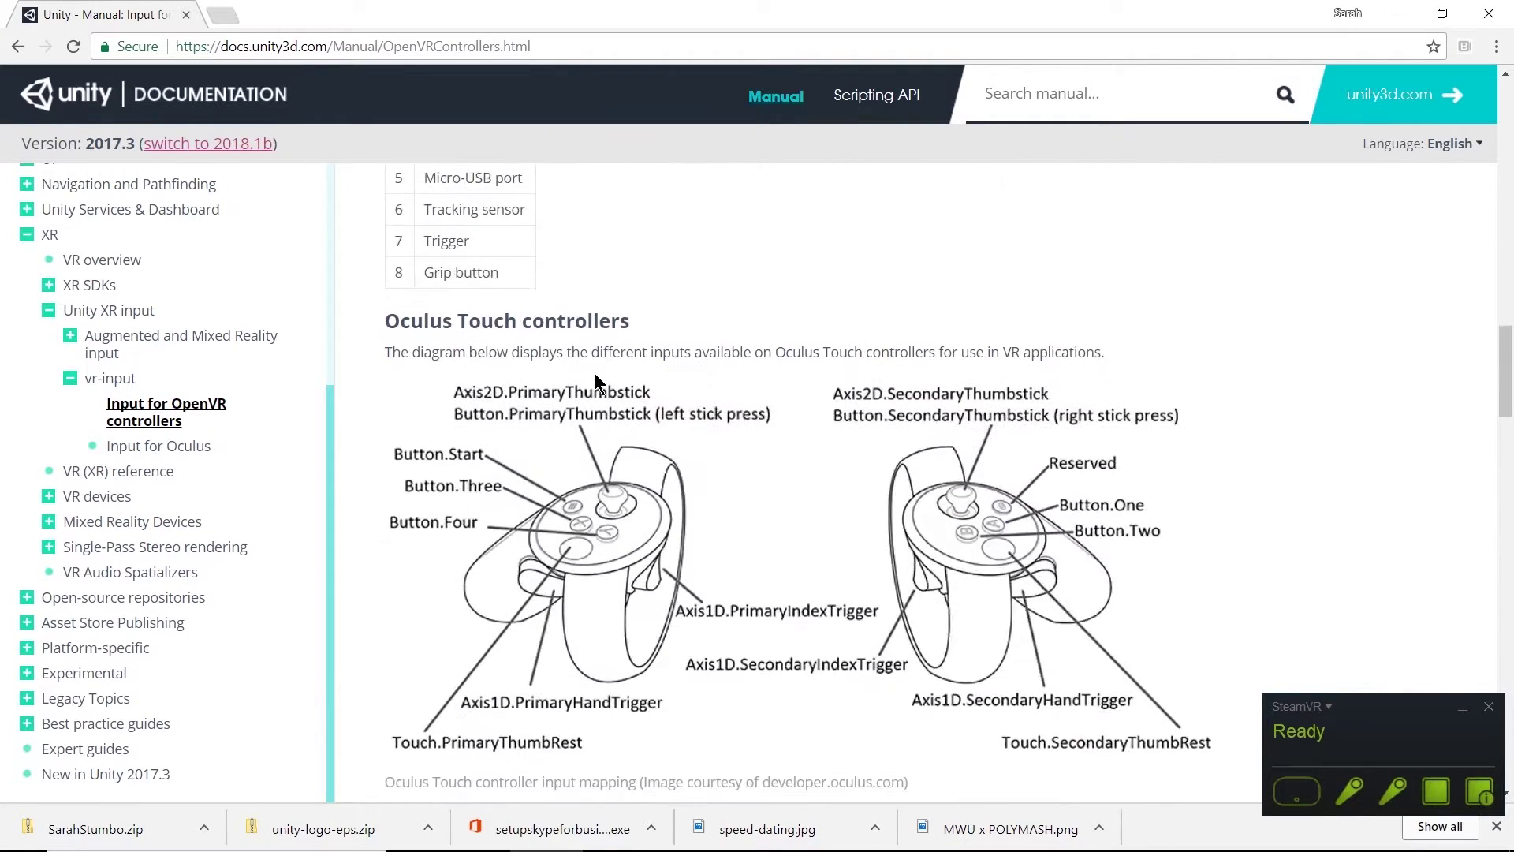
pyautogui.scroll(-14, 594, 372)
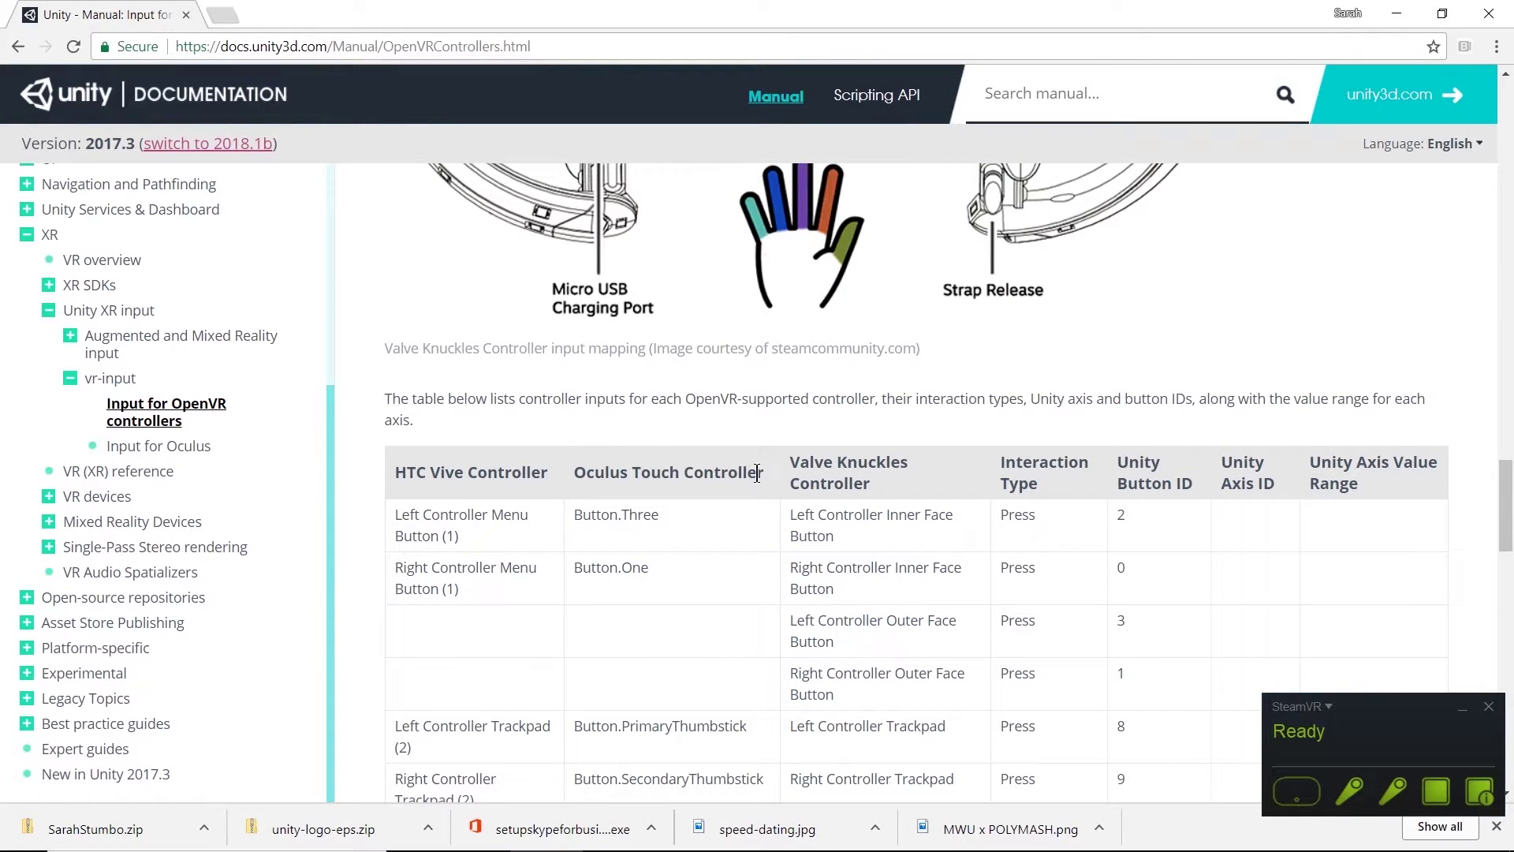
pyautogui.scroll(-3, 757, 429)
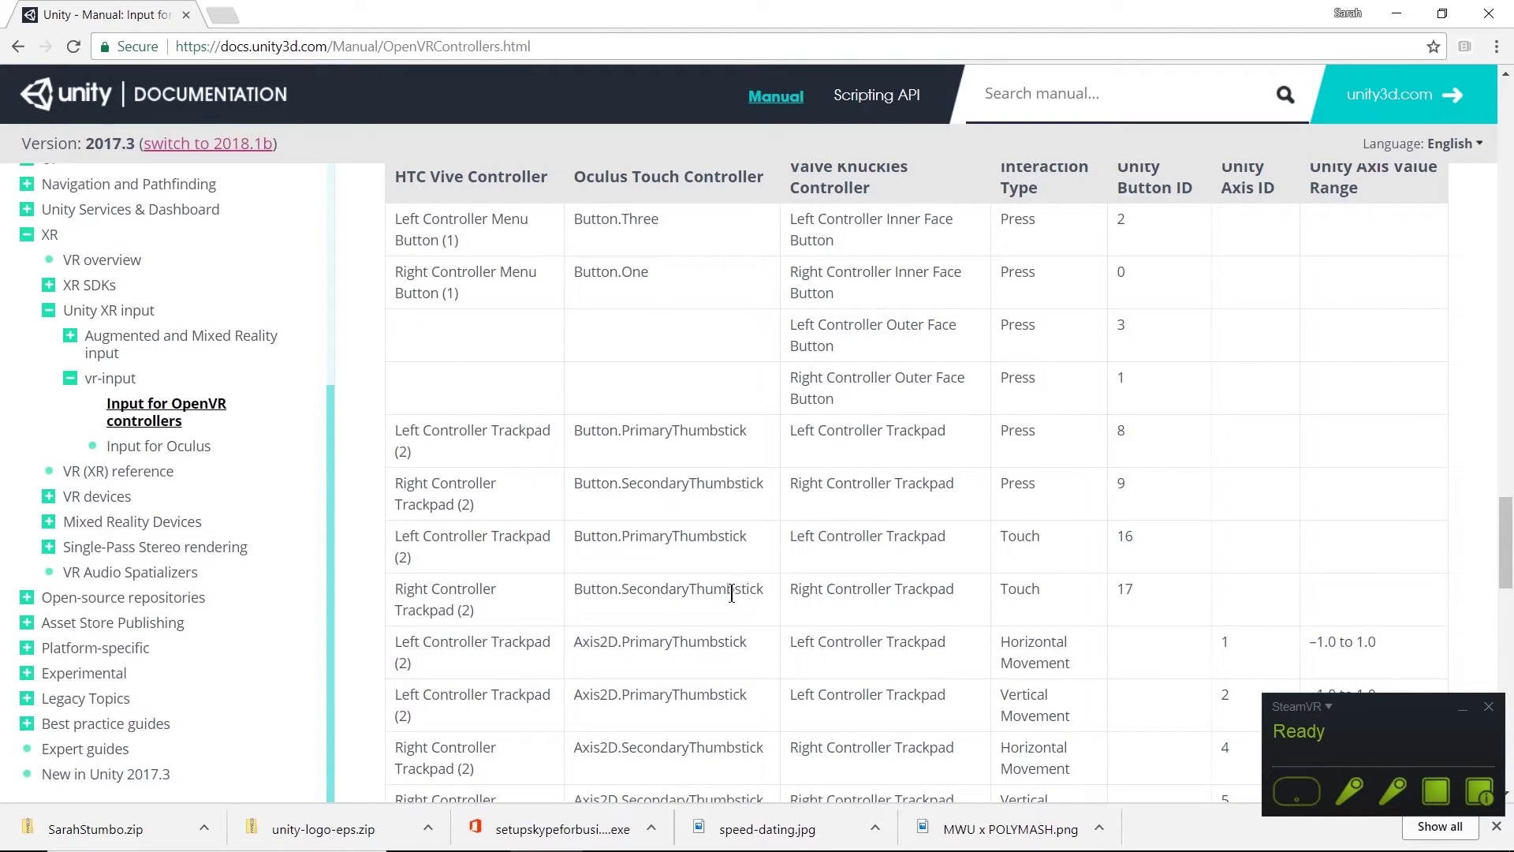
pyautogui.scroll(-3, 724, 609)
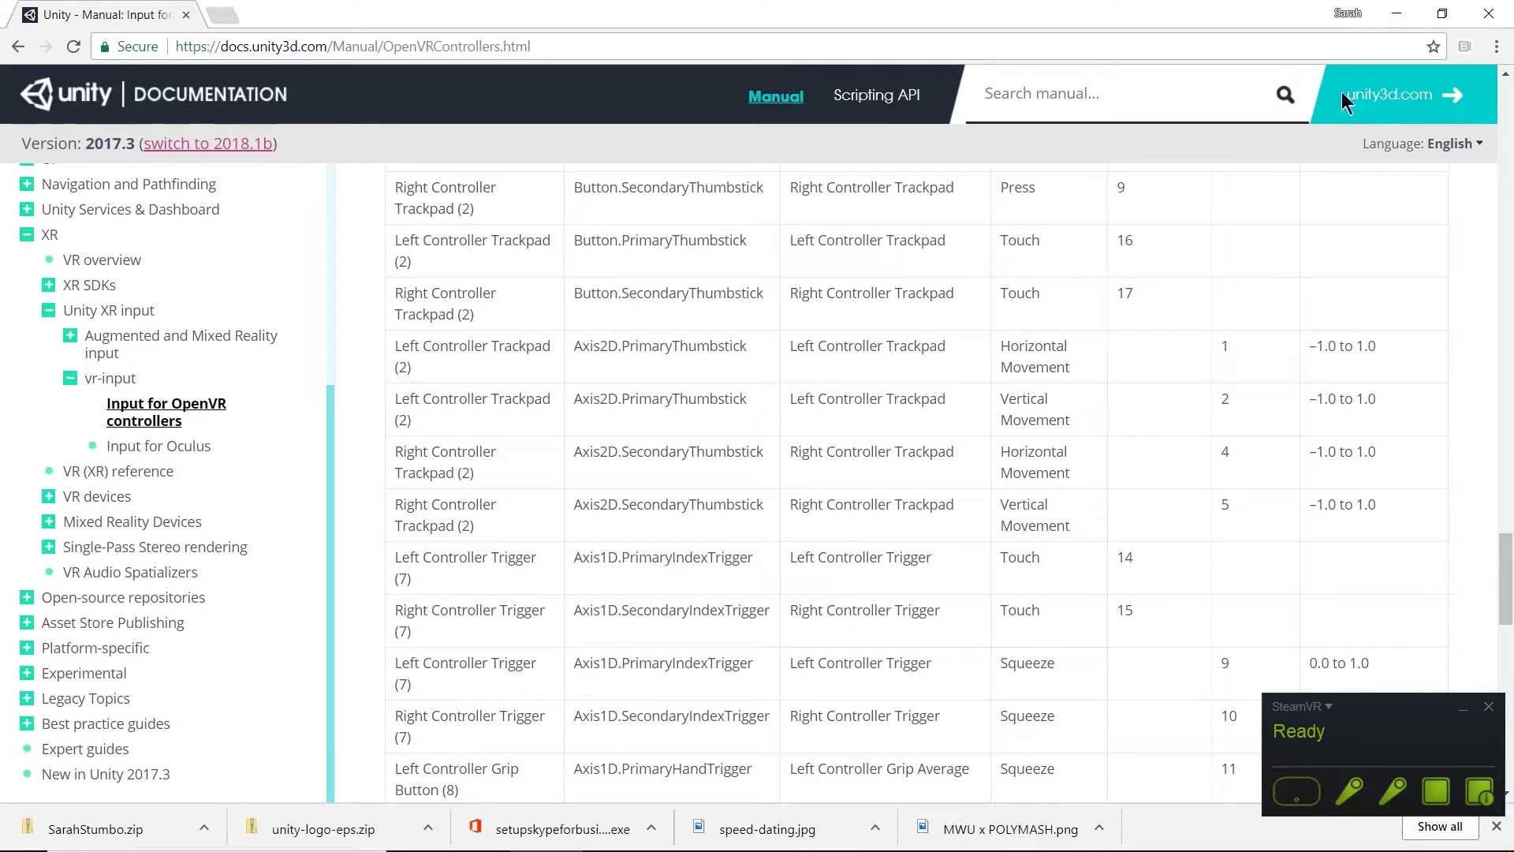
# Minimize Chrome and Visual Studio, then inspect LeftControllerPf under LH.
pyautogui.click(1396, 13)
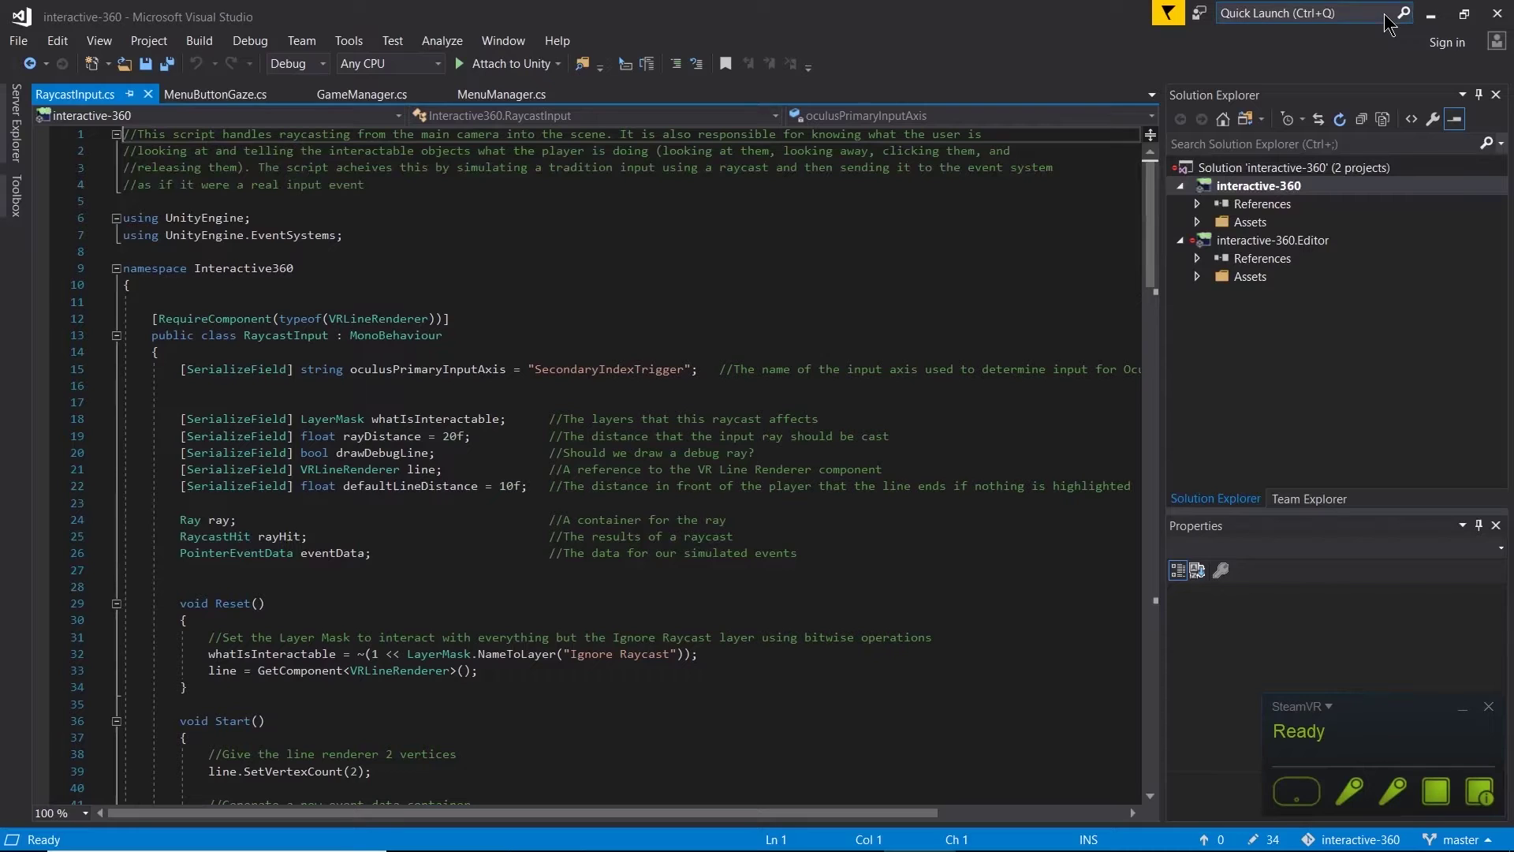
pyautogui.click(1430, 14)
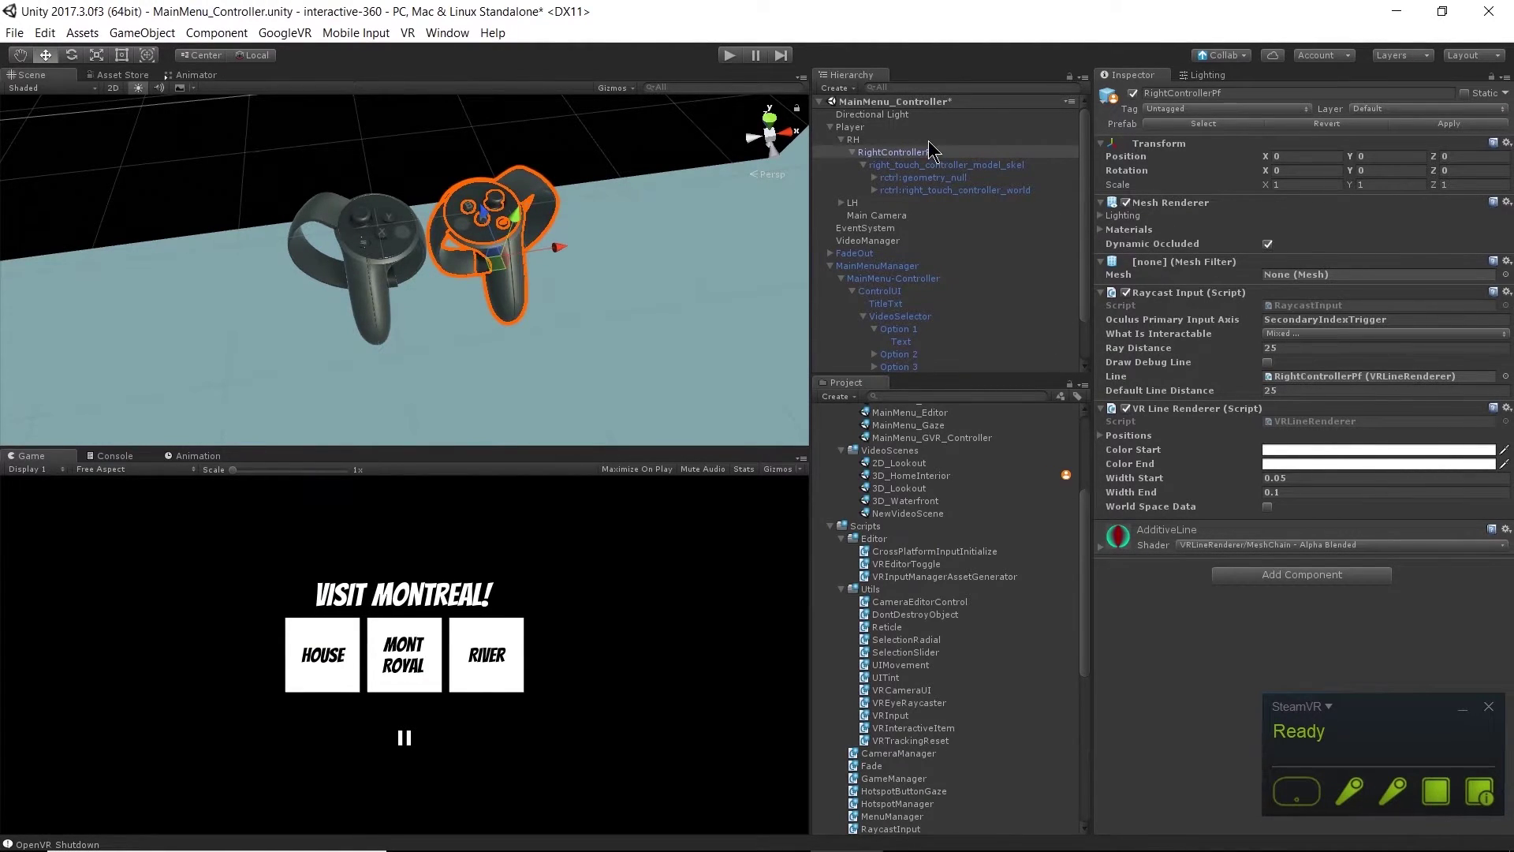
pyautogui.click(841, 203)
pyautogui.click(903, 215)
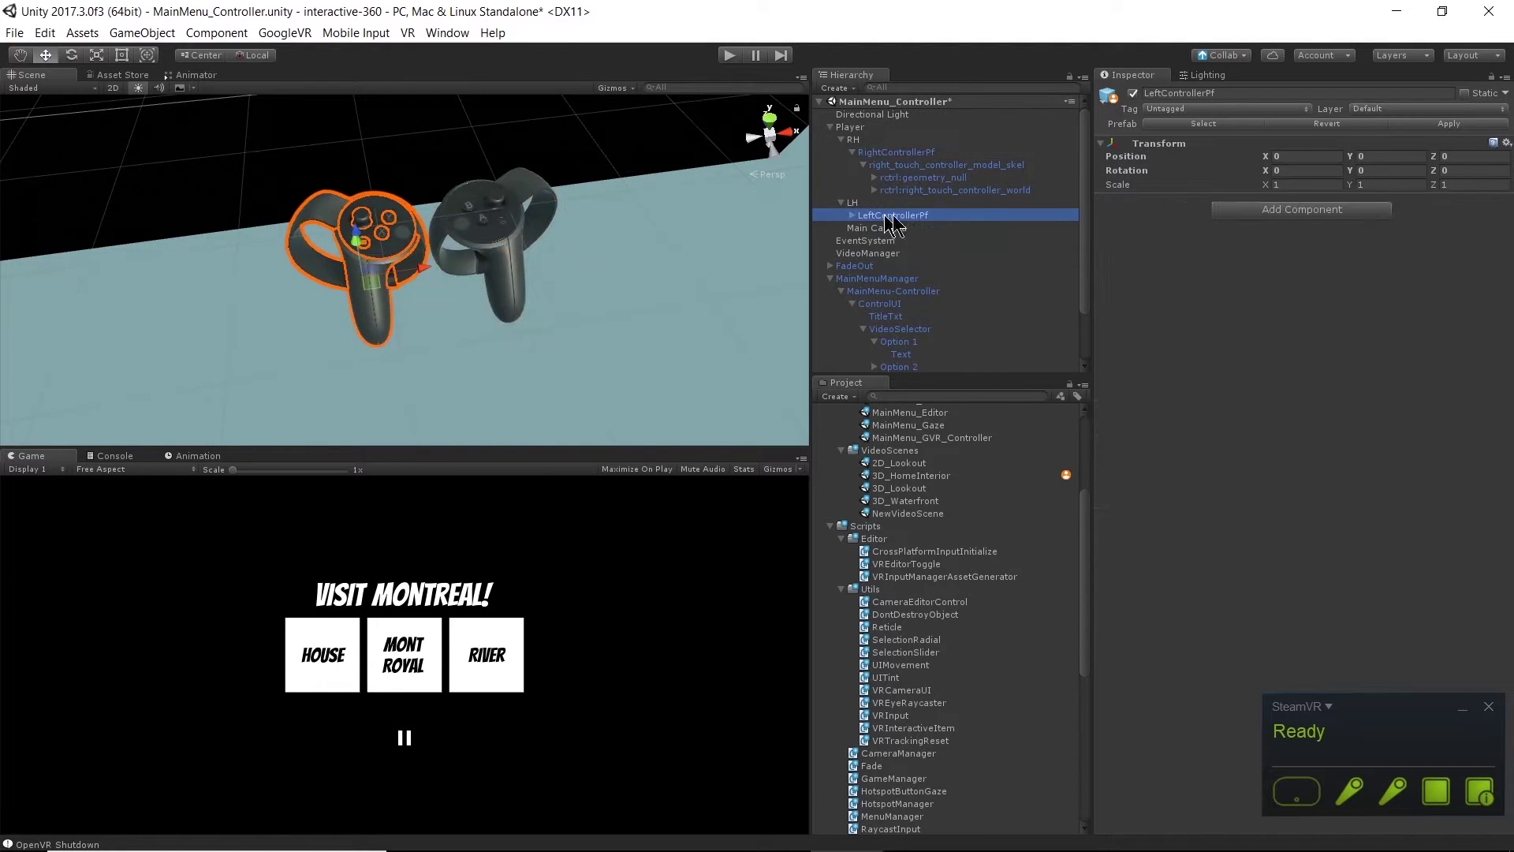
# Reselect RightControllerPf, collapse it and save the MainMenu_Controller scene.
pyautogui.click(897, 153)
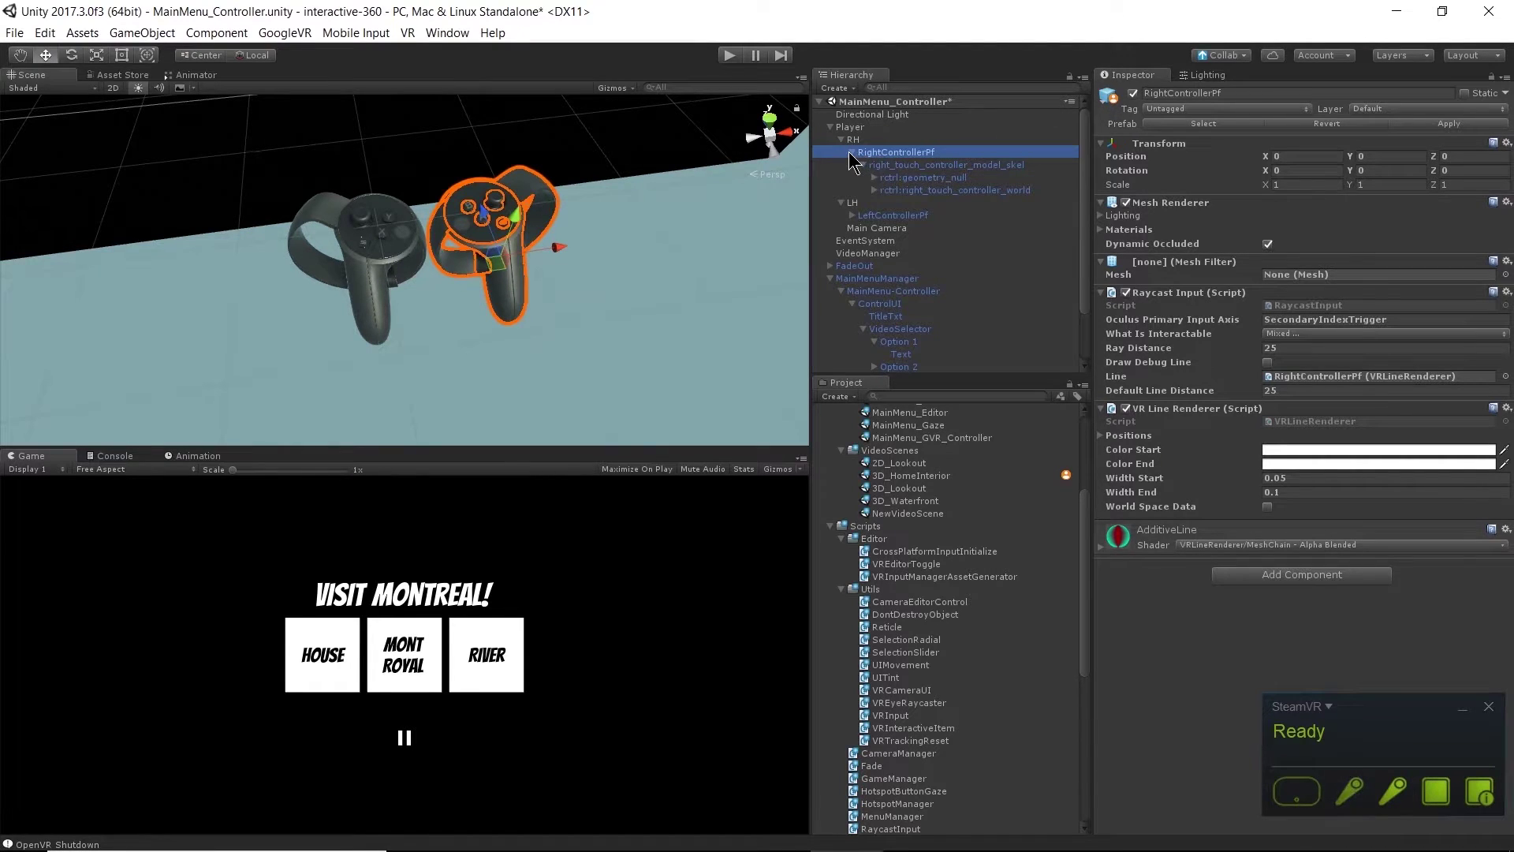
pyautogui.click(852, 152)
pyautogui.hotkey('ctrl', 's')
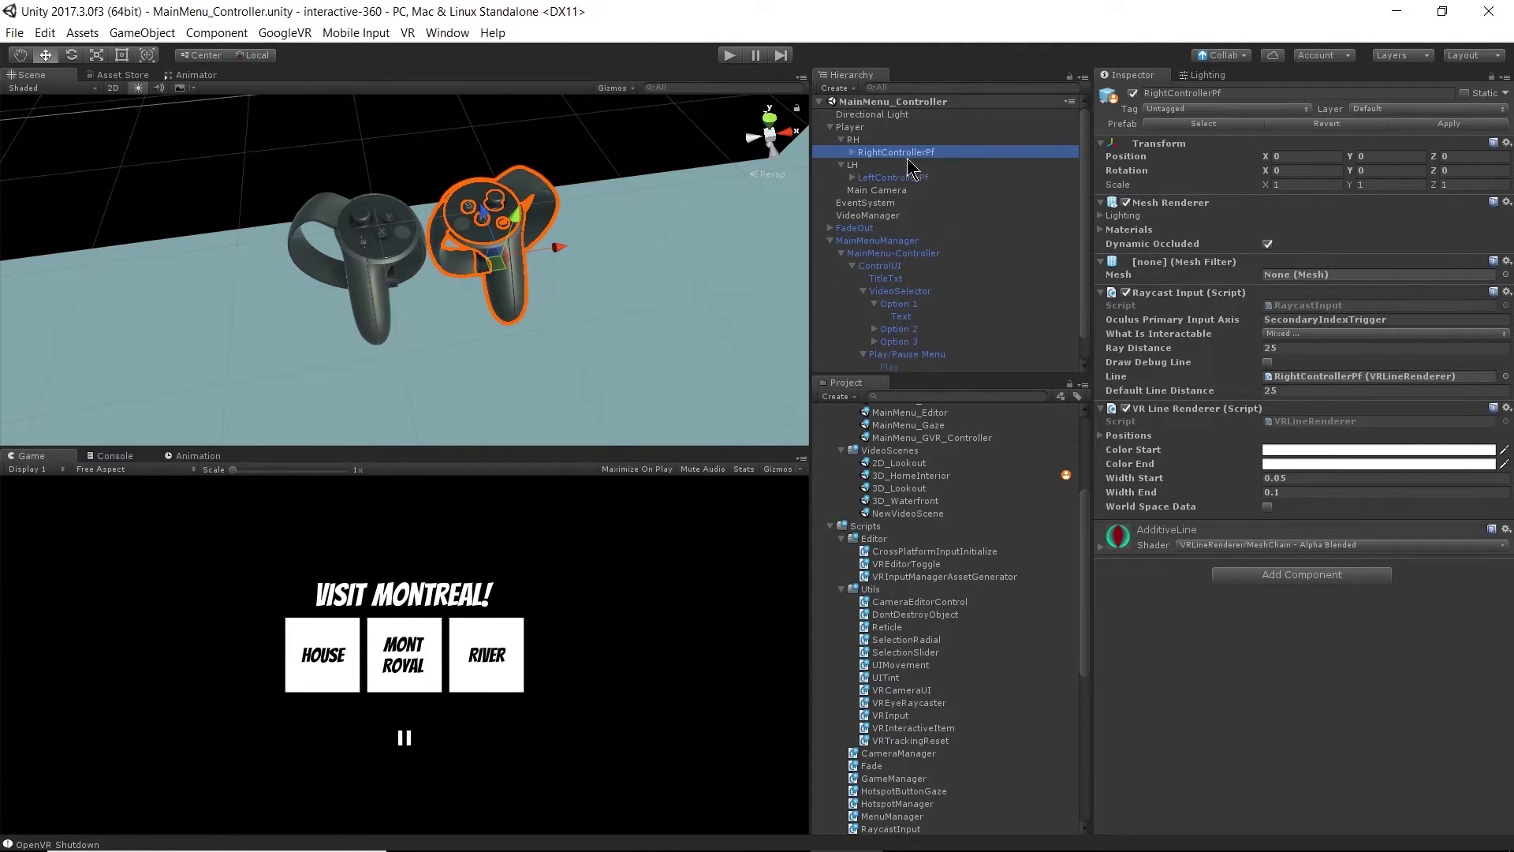
# Select MainMenuManager and open its MenuManager.cs script in Visual Studio.
pyautogui.click(876, 240)
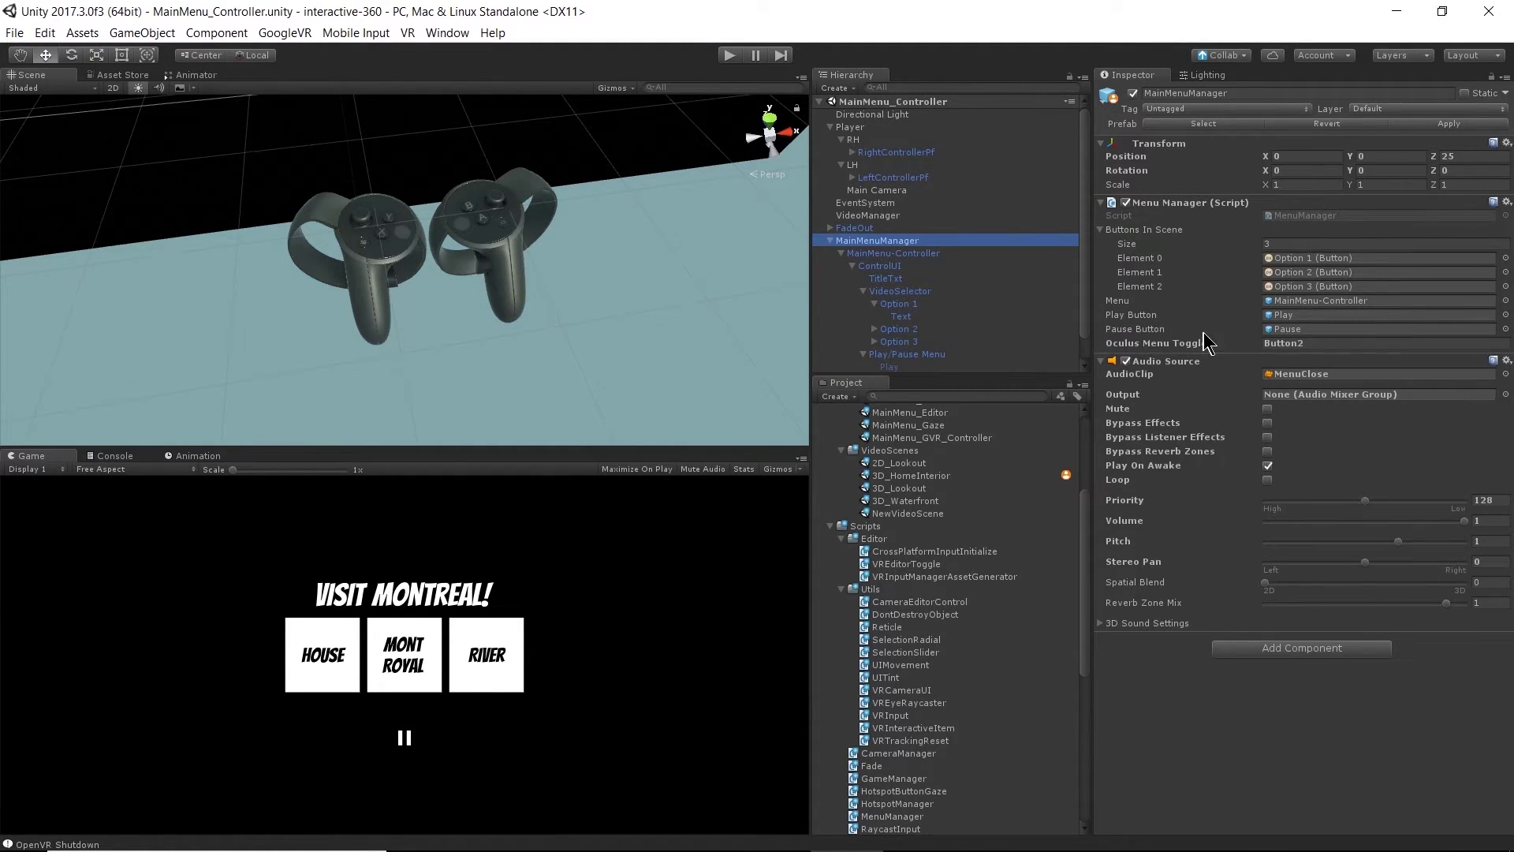
pyautogui.doubleClick(1310, 215)
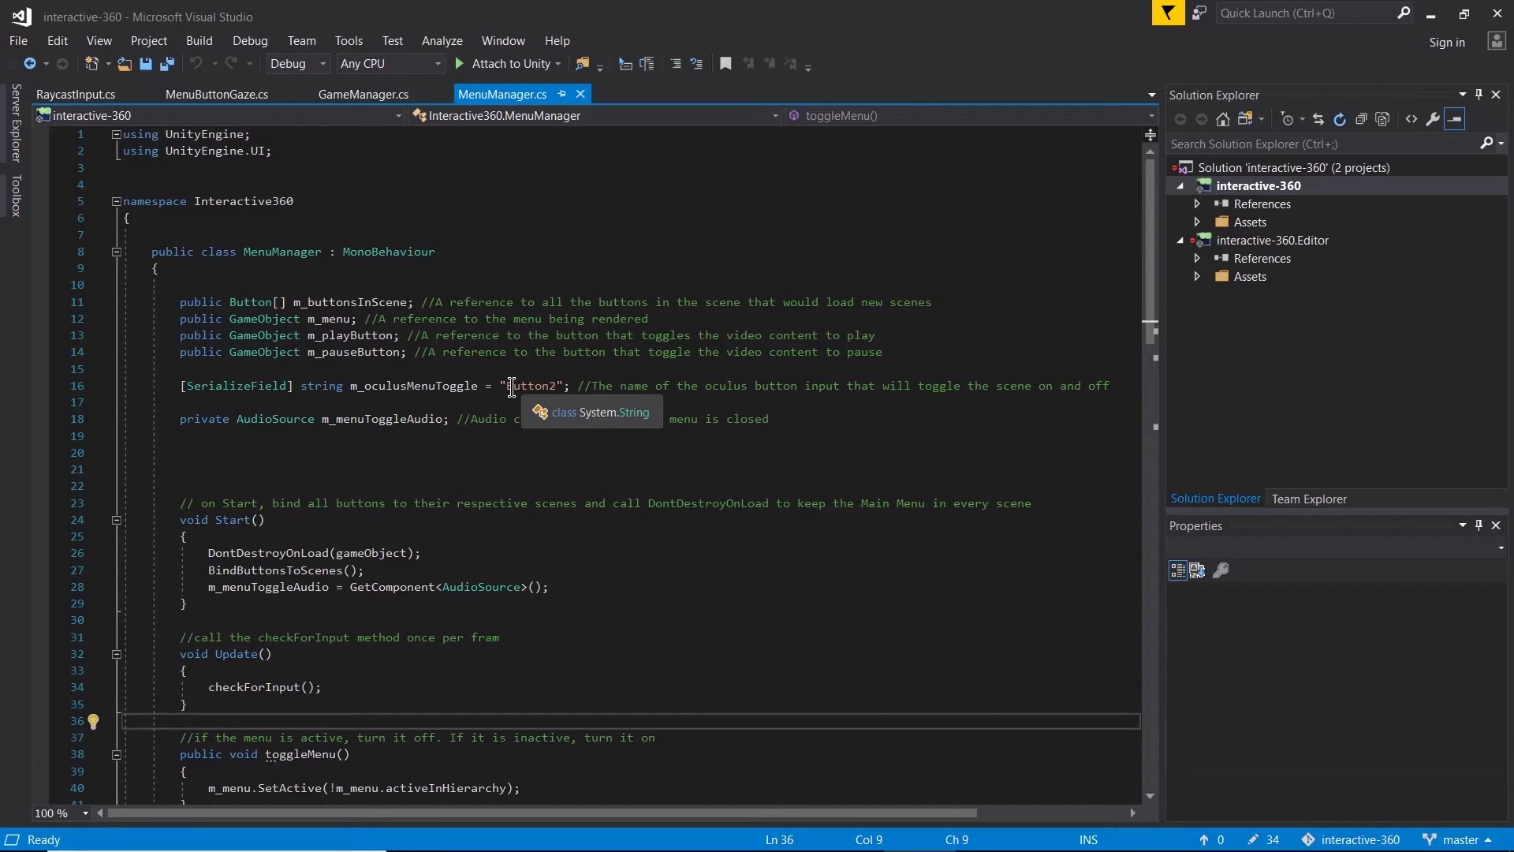
# Read MenuManager.cs's checkForInput and toggleMenu code, then minimize Visual Studio.
pyautogui.scroll(-2, 404, 299)
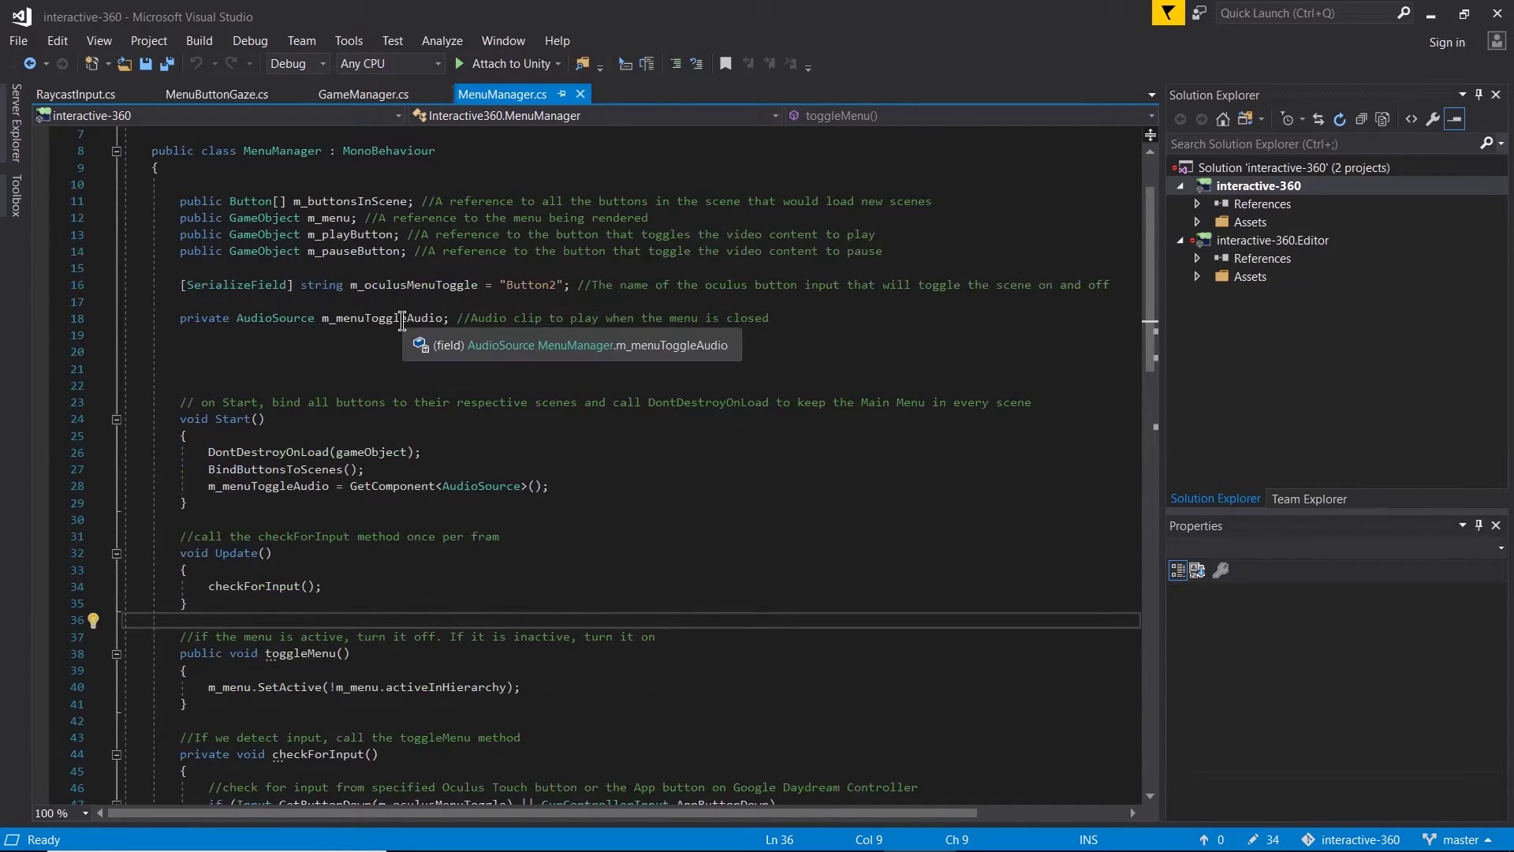
pyautogui.scroll(-2, 402, 319)
pyautogui.scroll(-2, 402, 319)
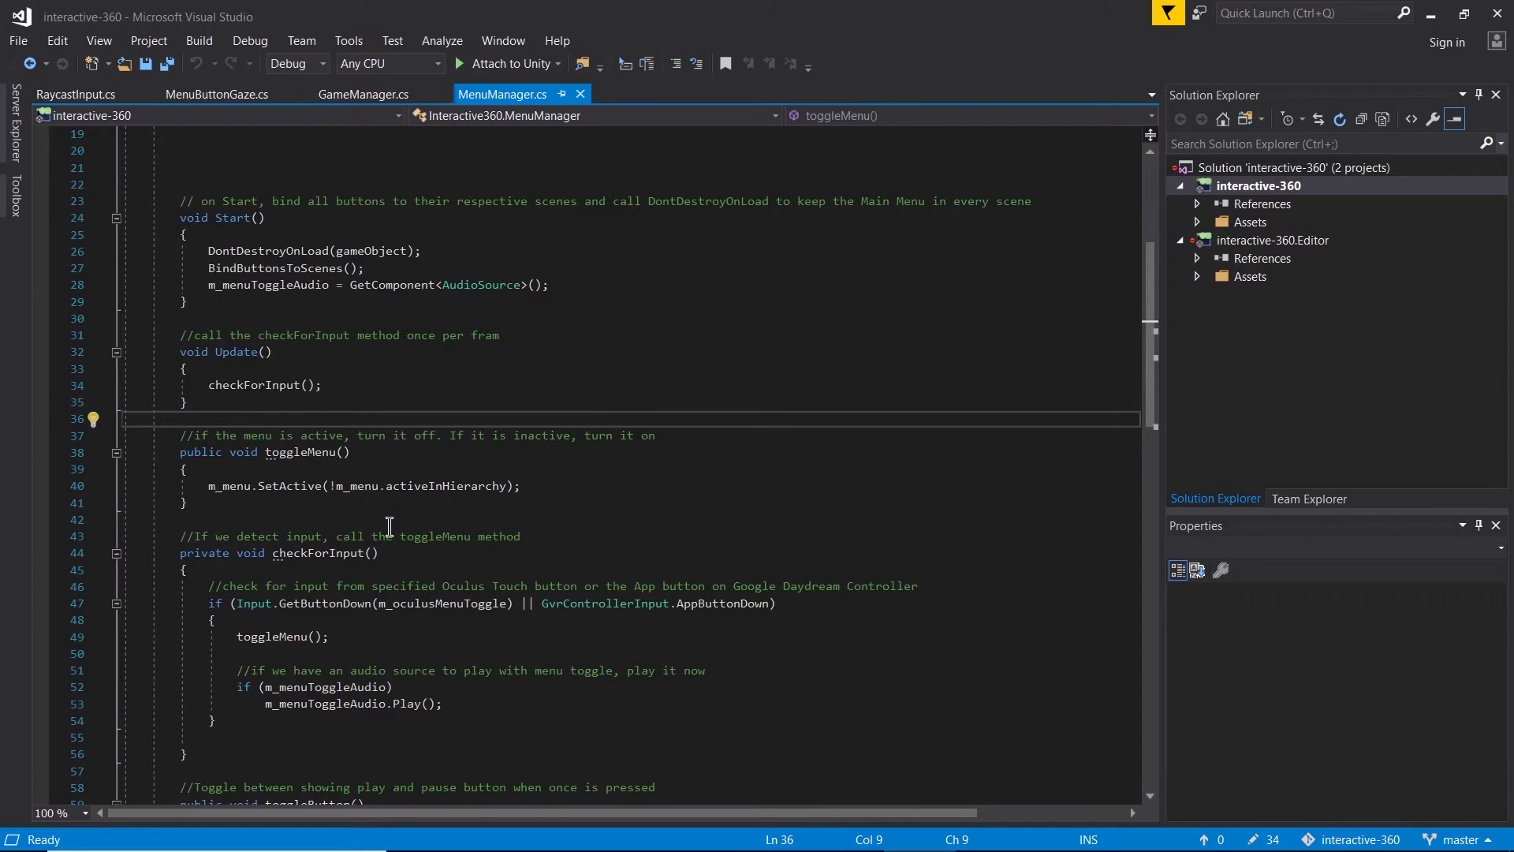
pyautogui.scroll(-2, 386, 525)
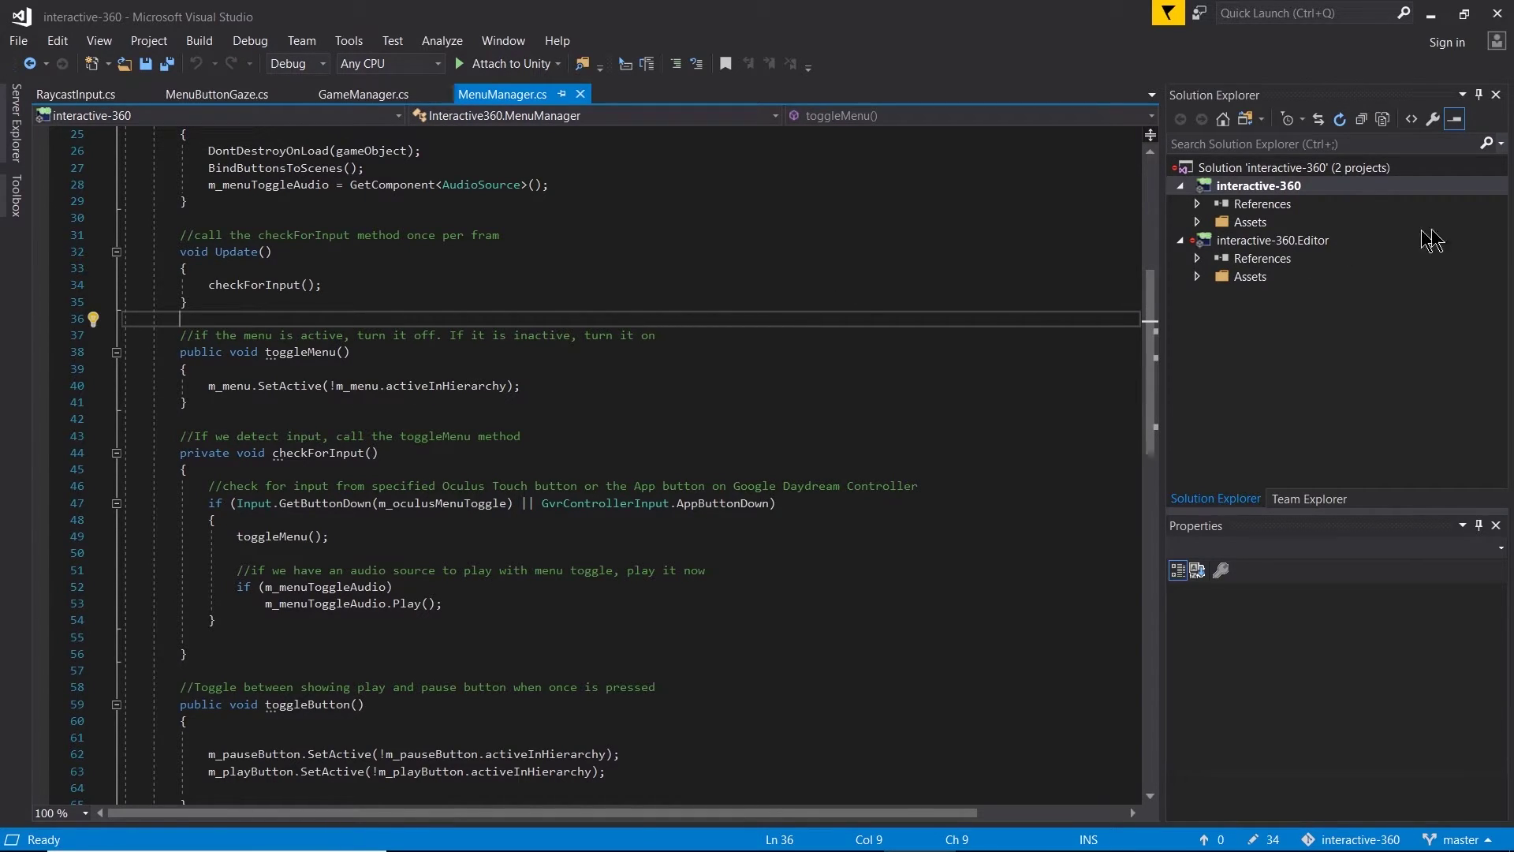
pyautogui.click(1432, 15)
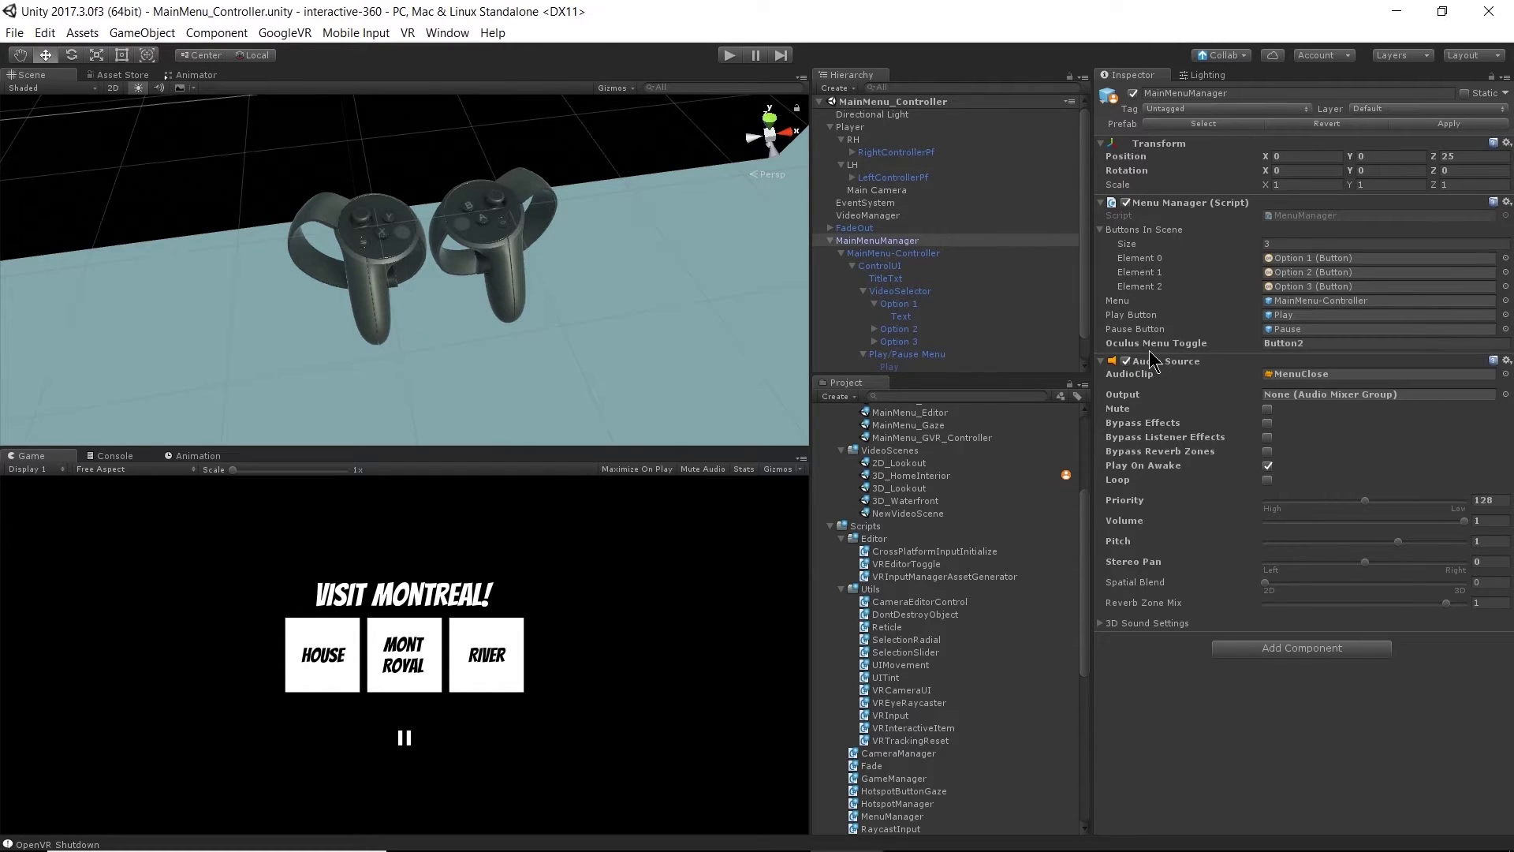
# Select the entire Button2 value in the MainMenuManager's Oculus Menu Toggle field.
pyautogui.click(1309, 343)
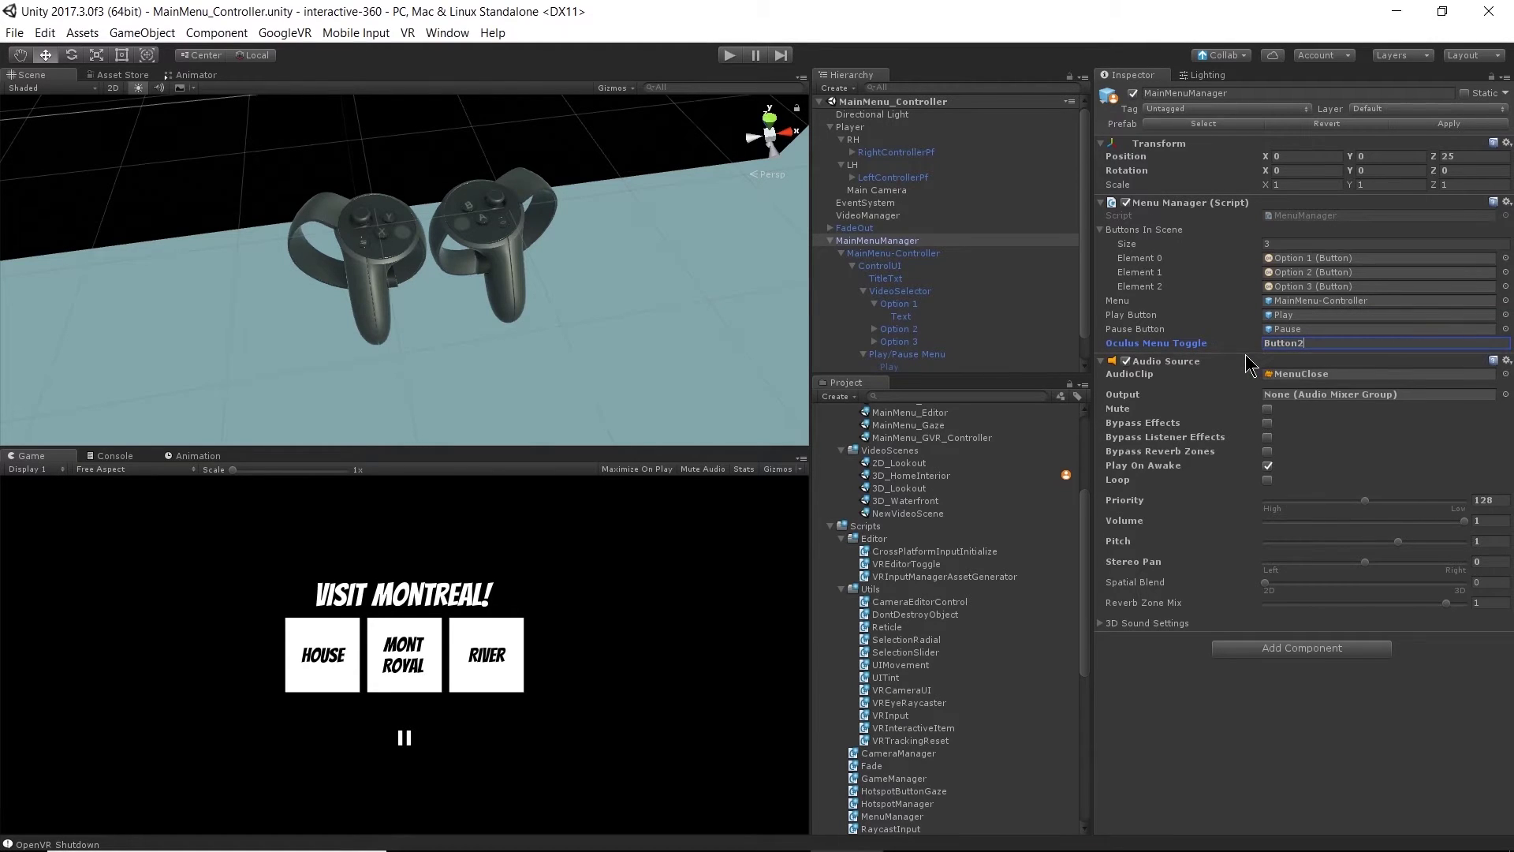
pyautogui.hotkey('ctrl', 'a')
# Find the Oculus Touch mapping in the OpenVR input table: Left Menu Button is Button.Three, ID 2.
pyautogui.click(508, 832)
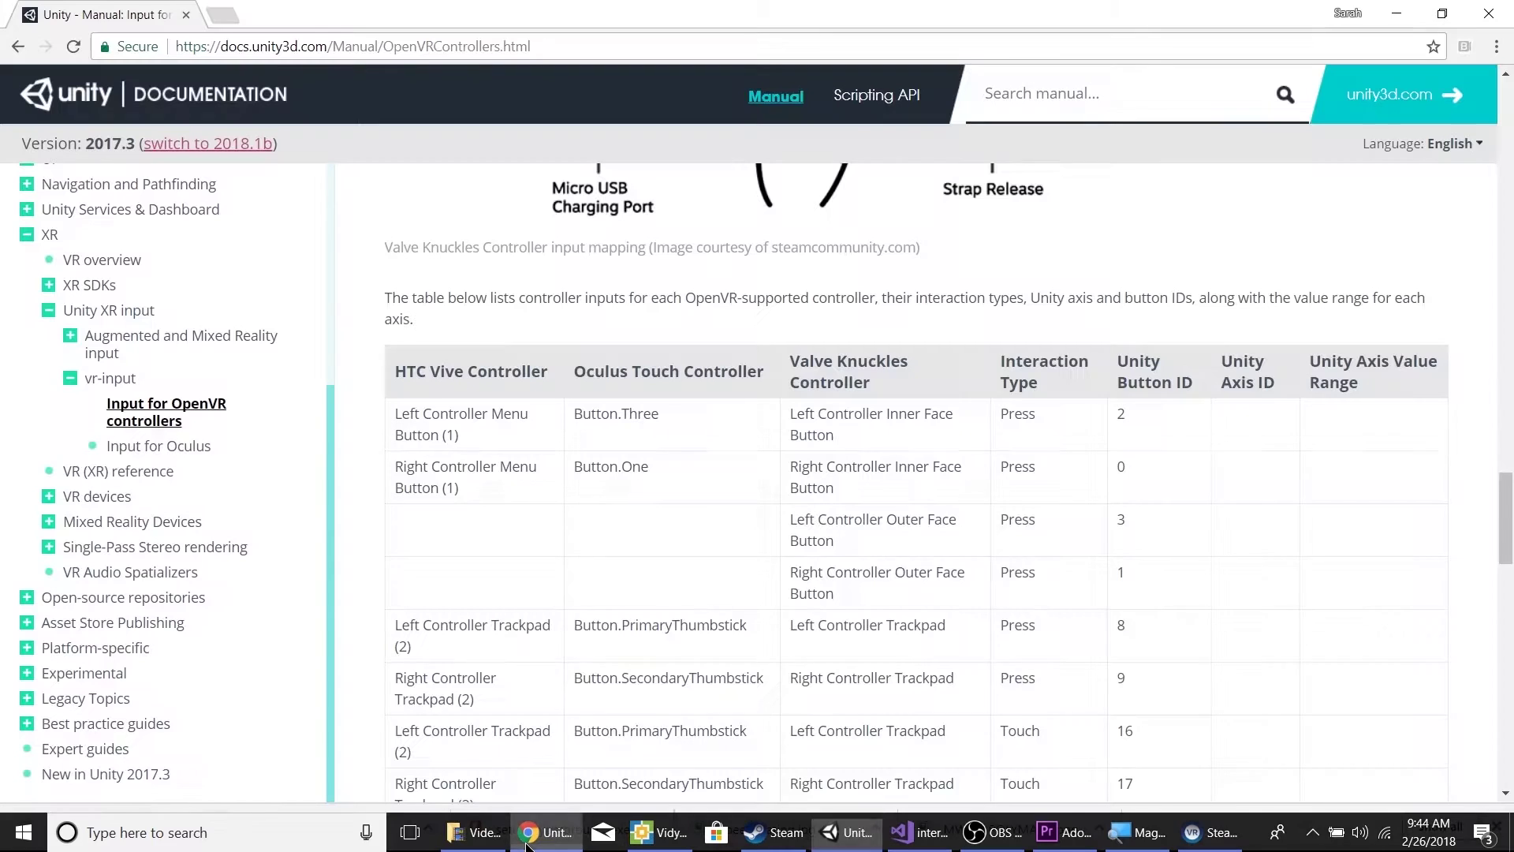
pyautogui.scroll(12, 640, 529)
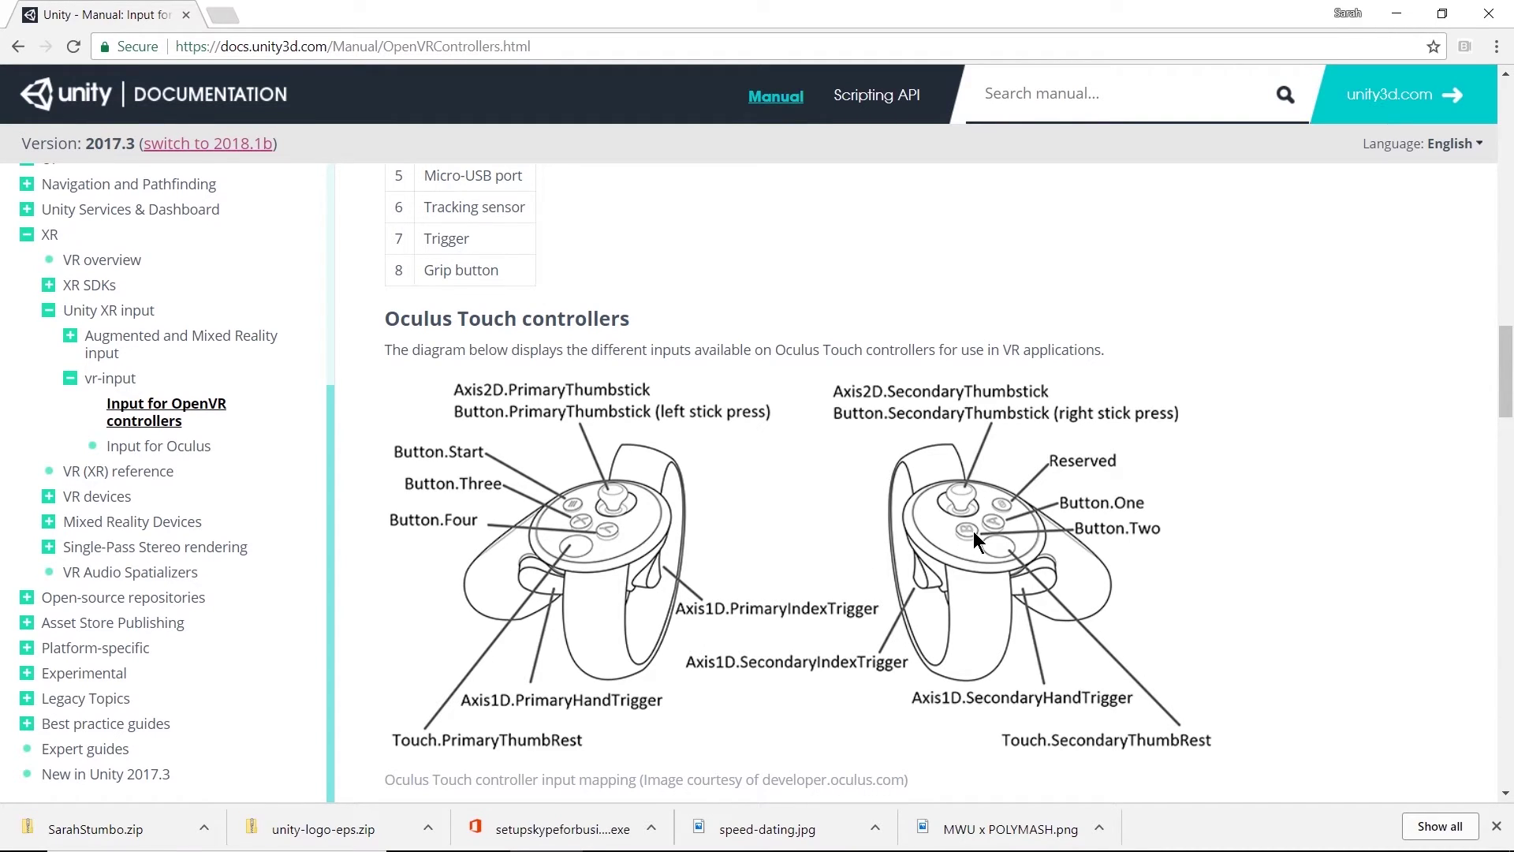
pyautogui.scroll(-12, 973, 532)
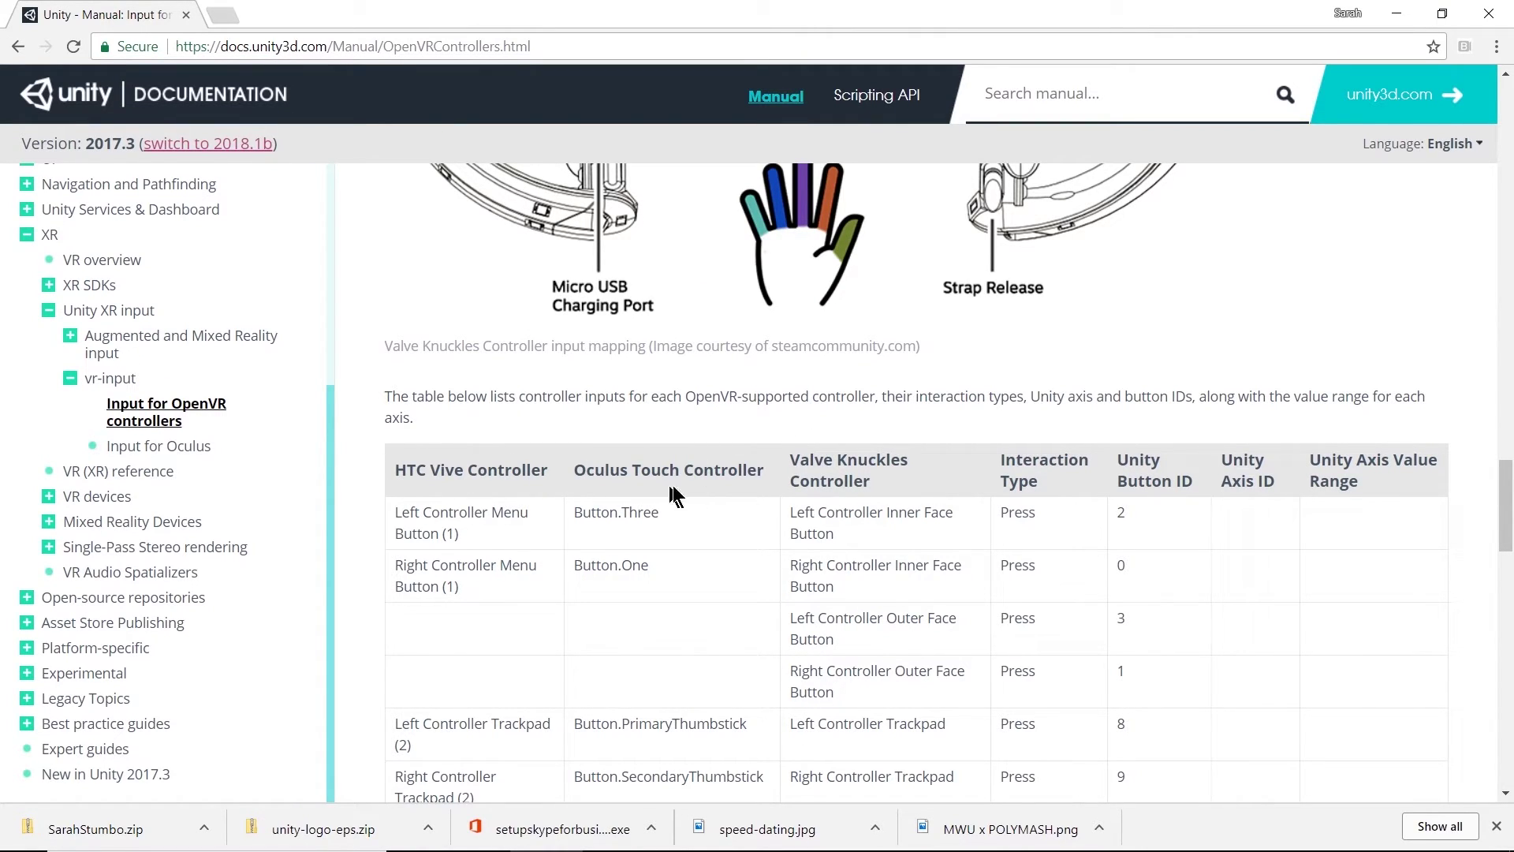
pyautogui.scroll(-4, 682, 522)
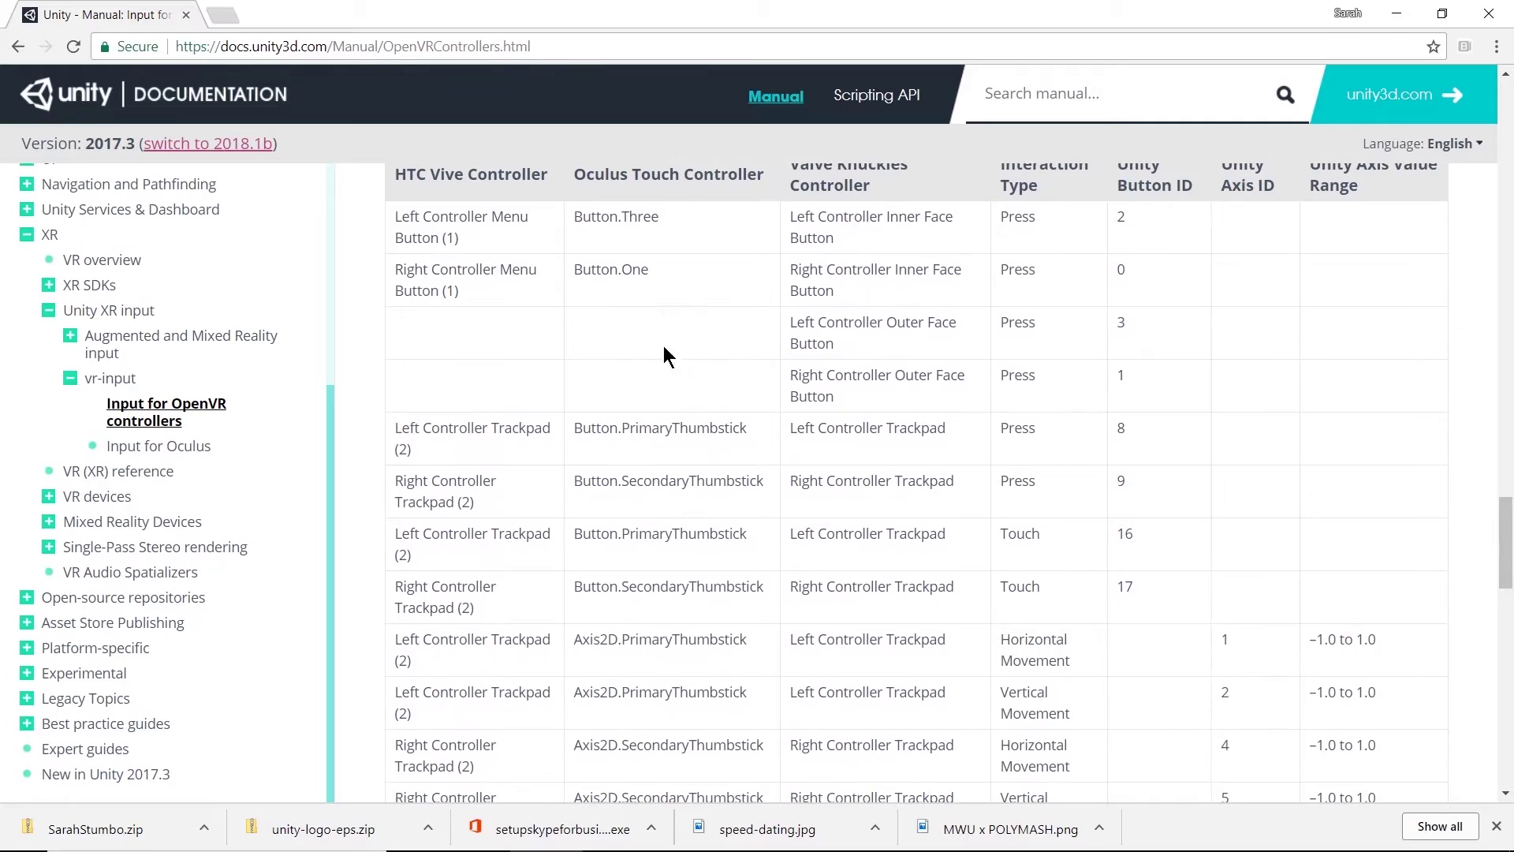
pyautogui.scroll(-7, 634, 347)
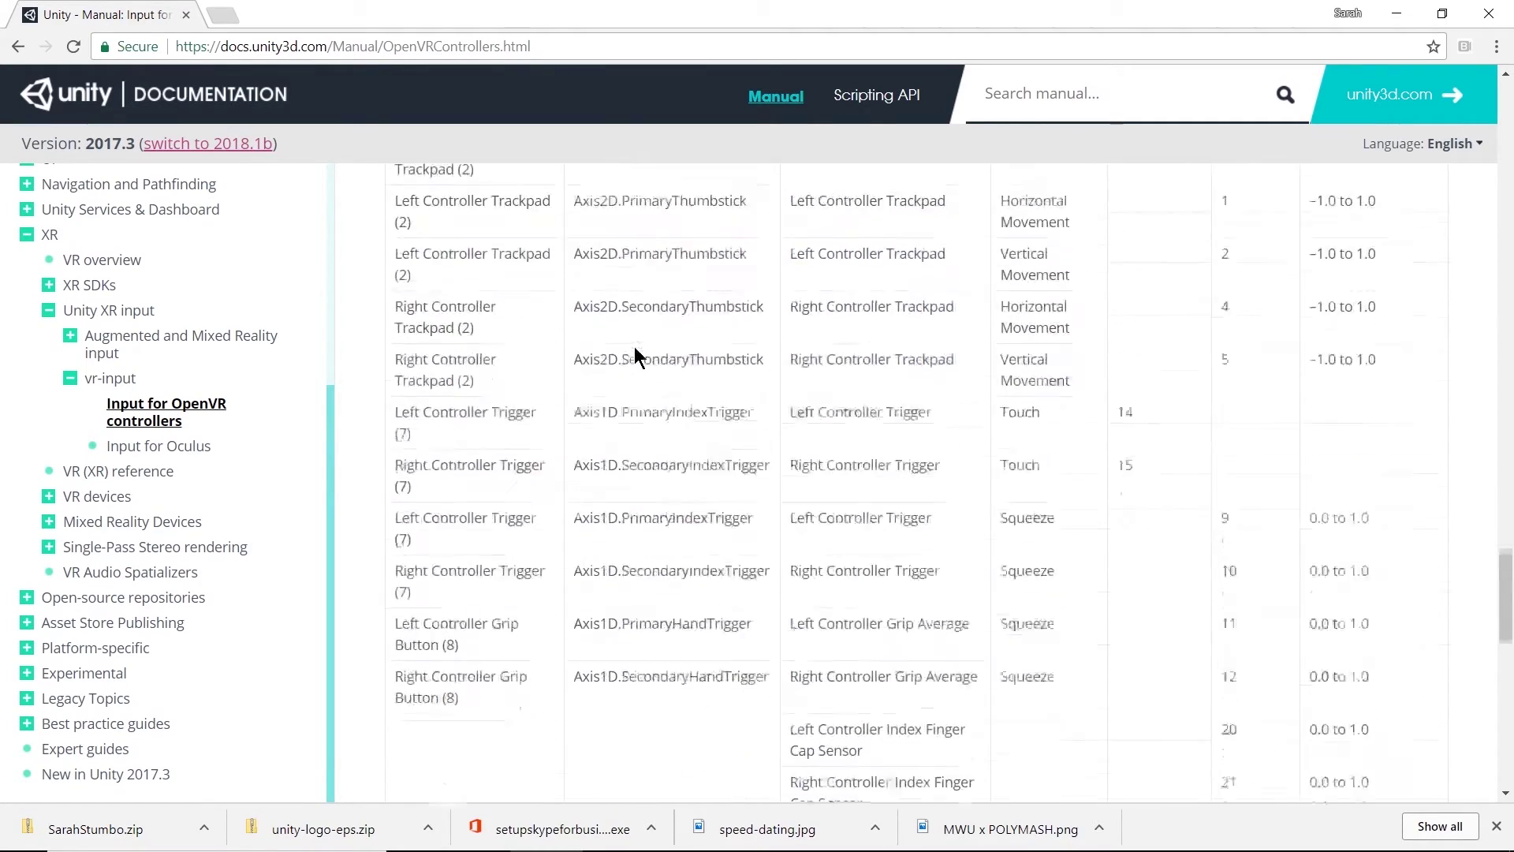
pyautogui.scroll(-5, 636, 351)
pyautogui.scroll(15, 734, 325)
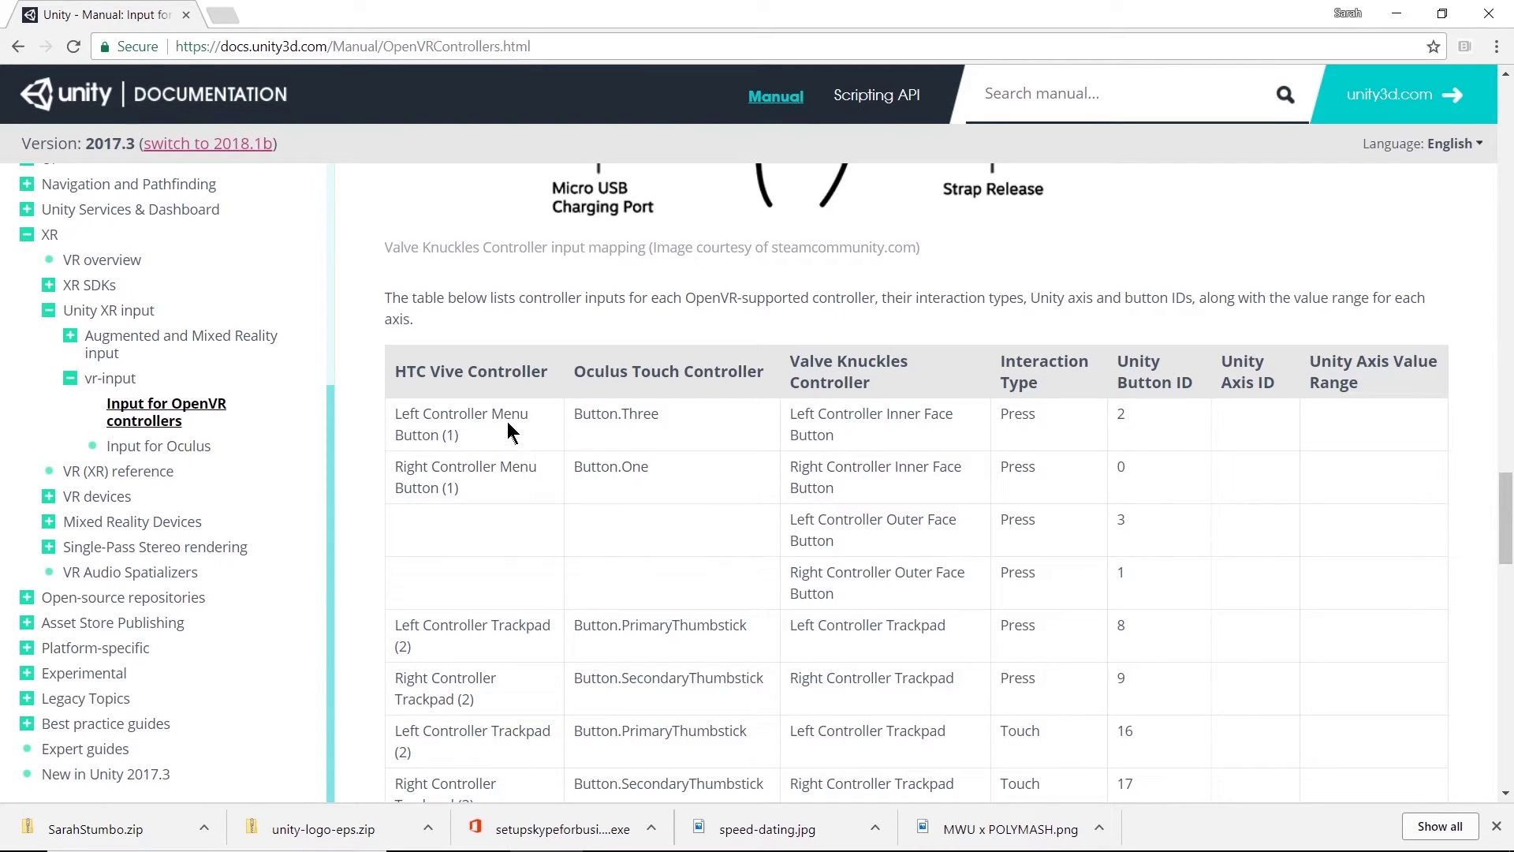
pyautogui.scroll(10, 622, 508)
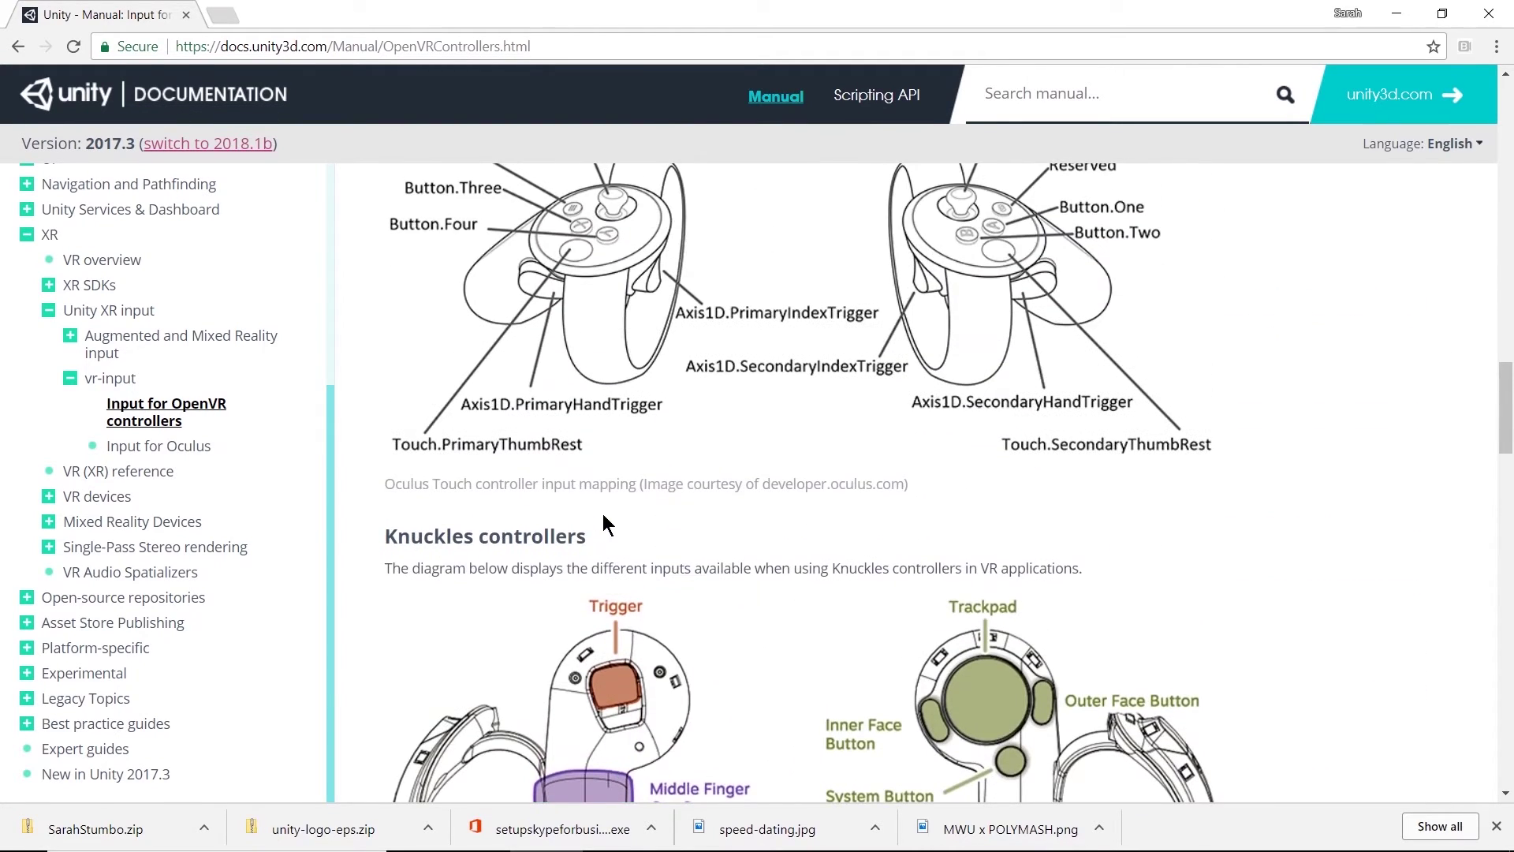
pyautogui.scroll(12, 602, 514)
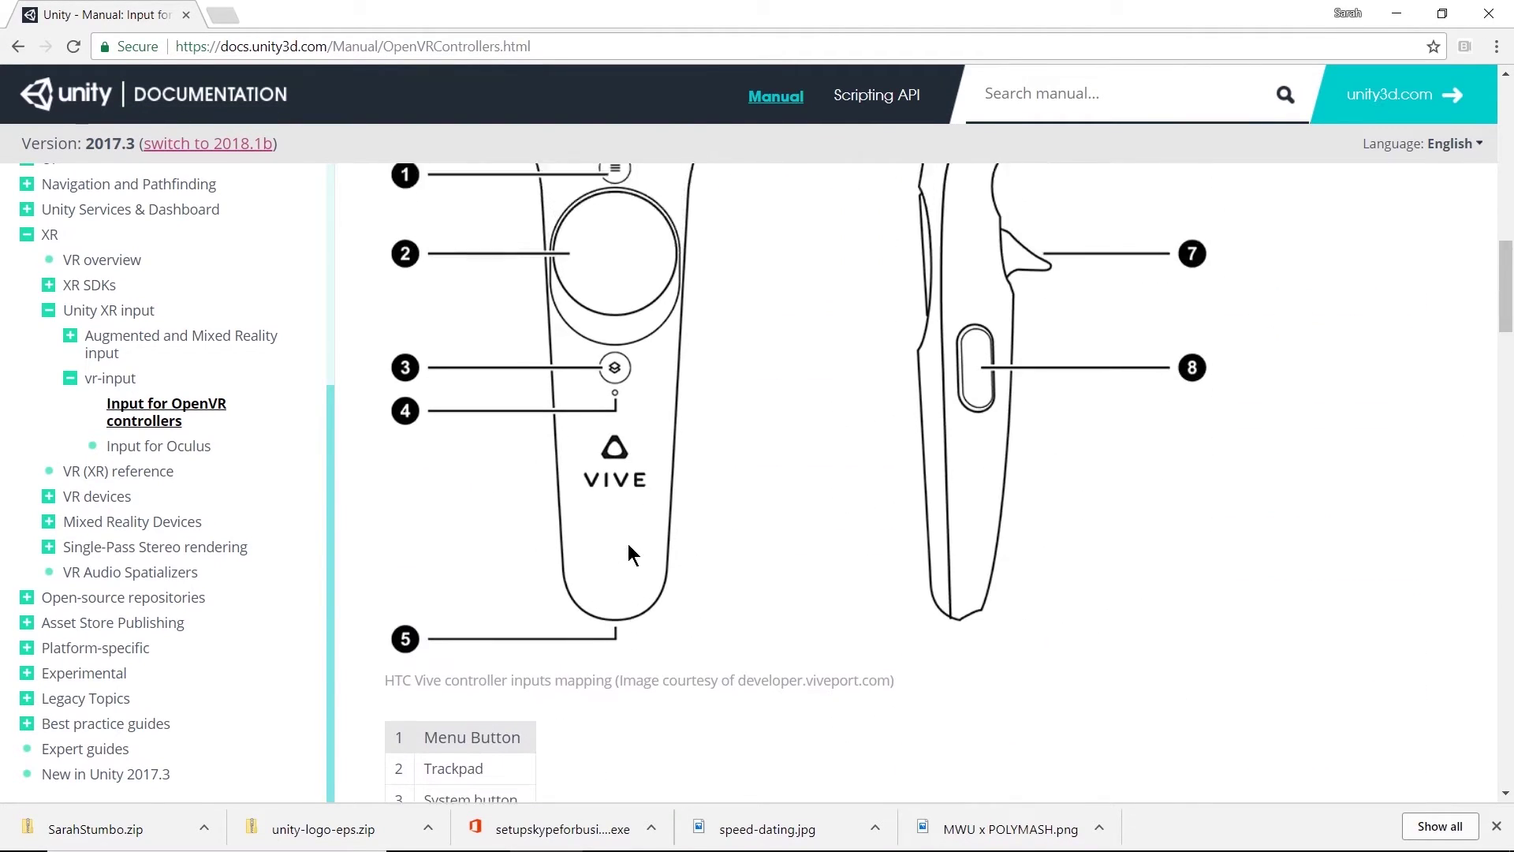
pyautogui.scroll(2, 629, 552)
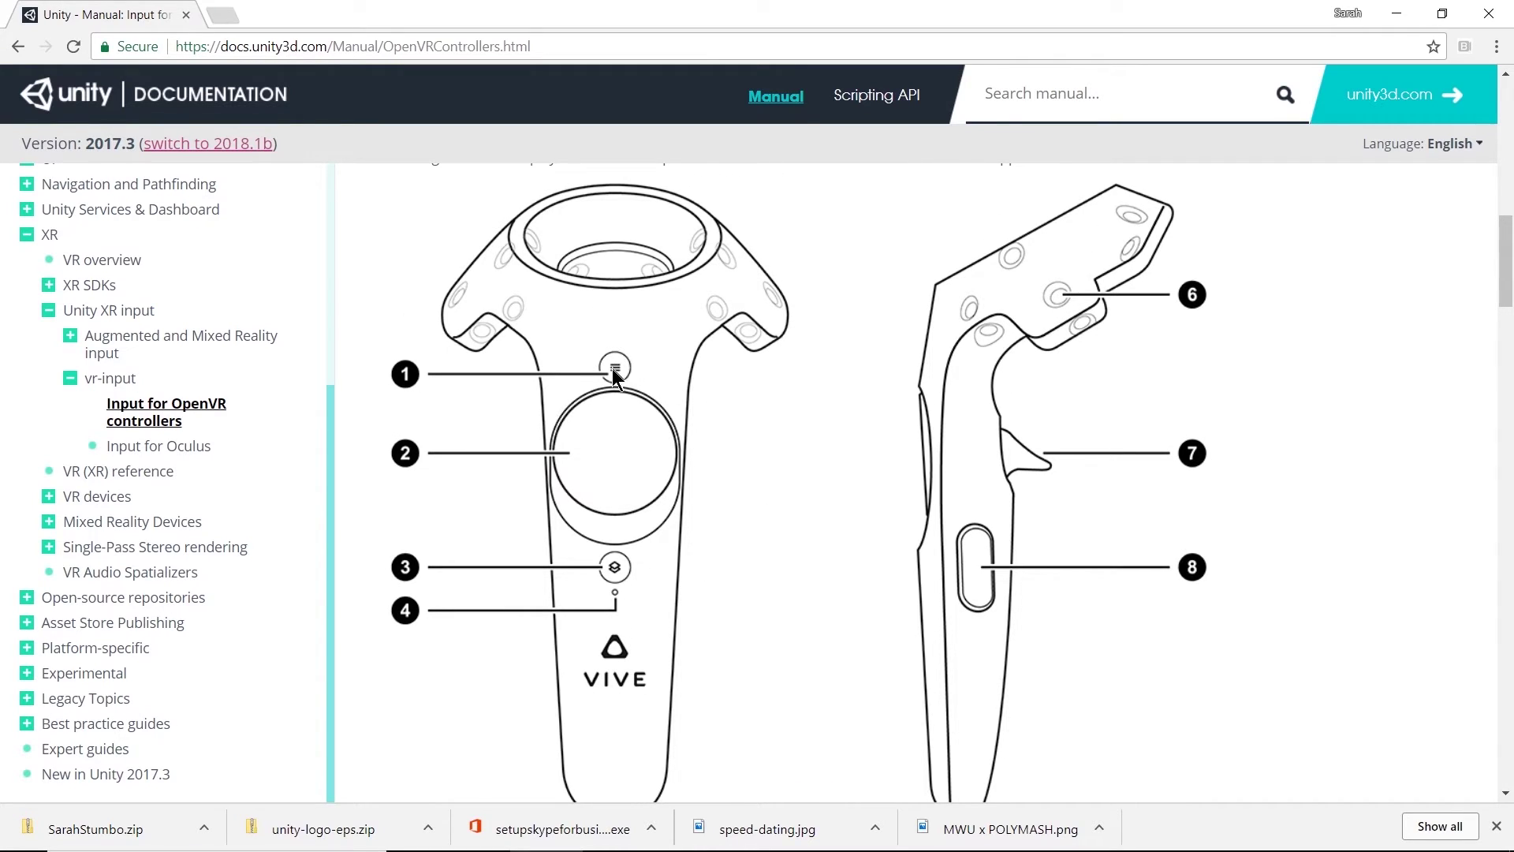
pyautogui.scroll(-5, 731, 527)
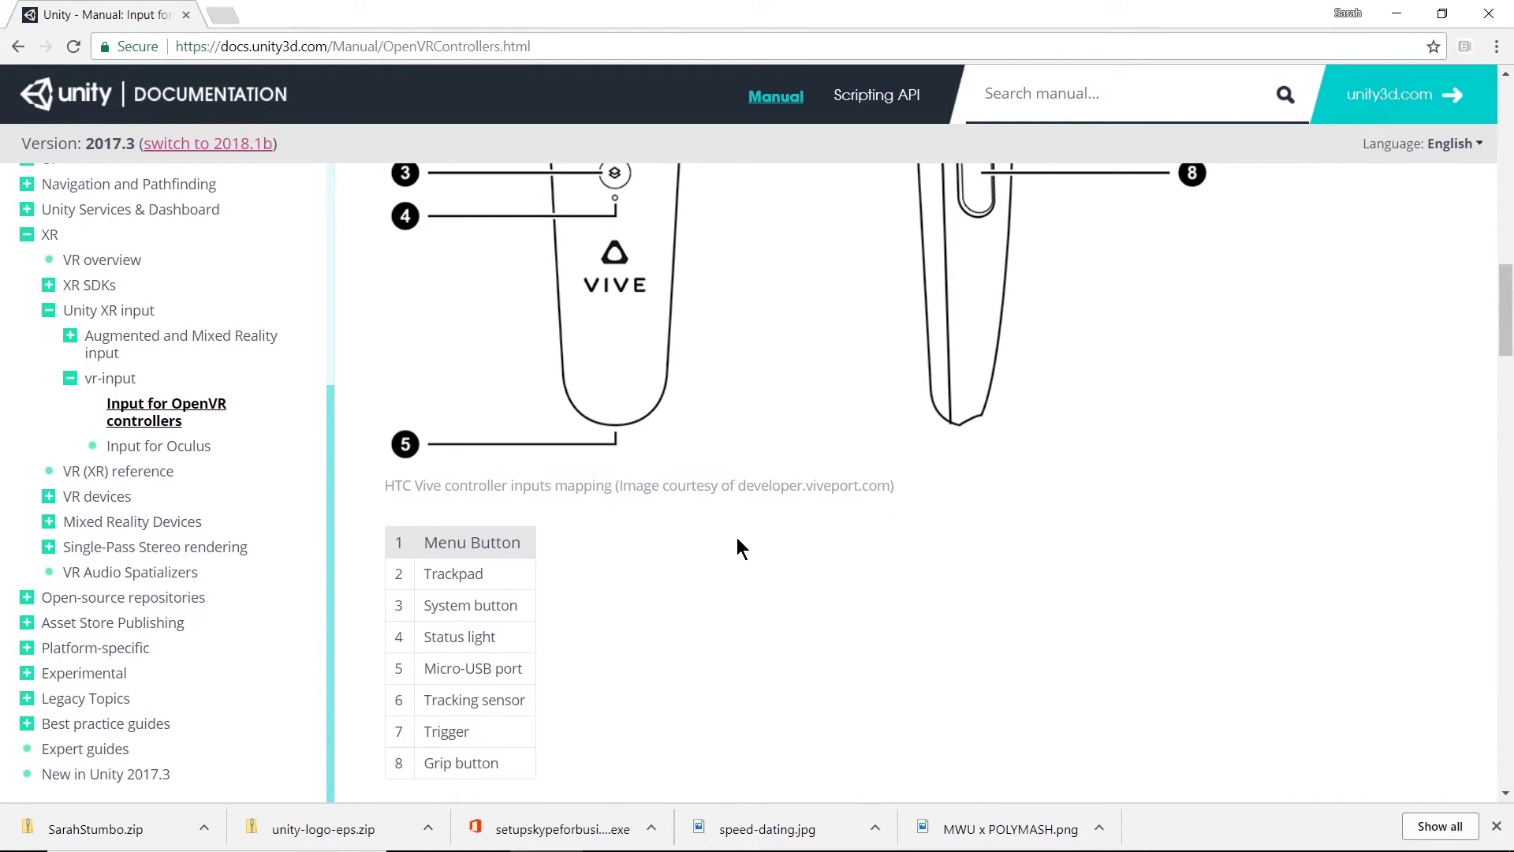
pyautogui.scroll(-5, 740, 544)
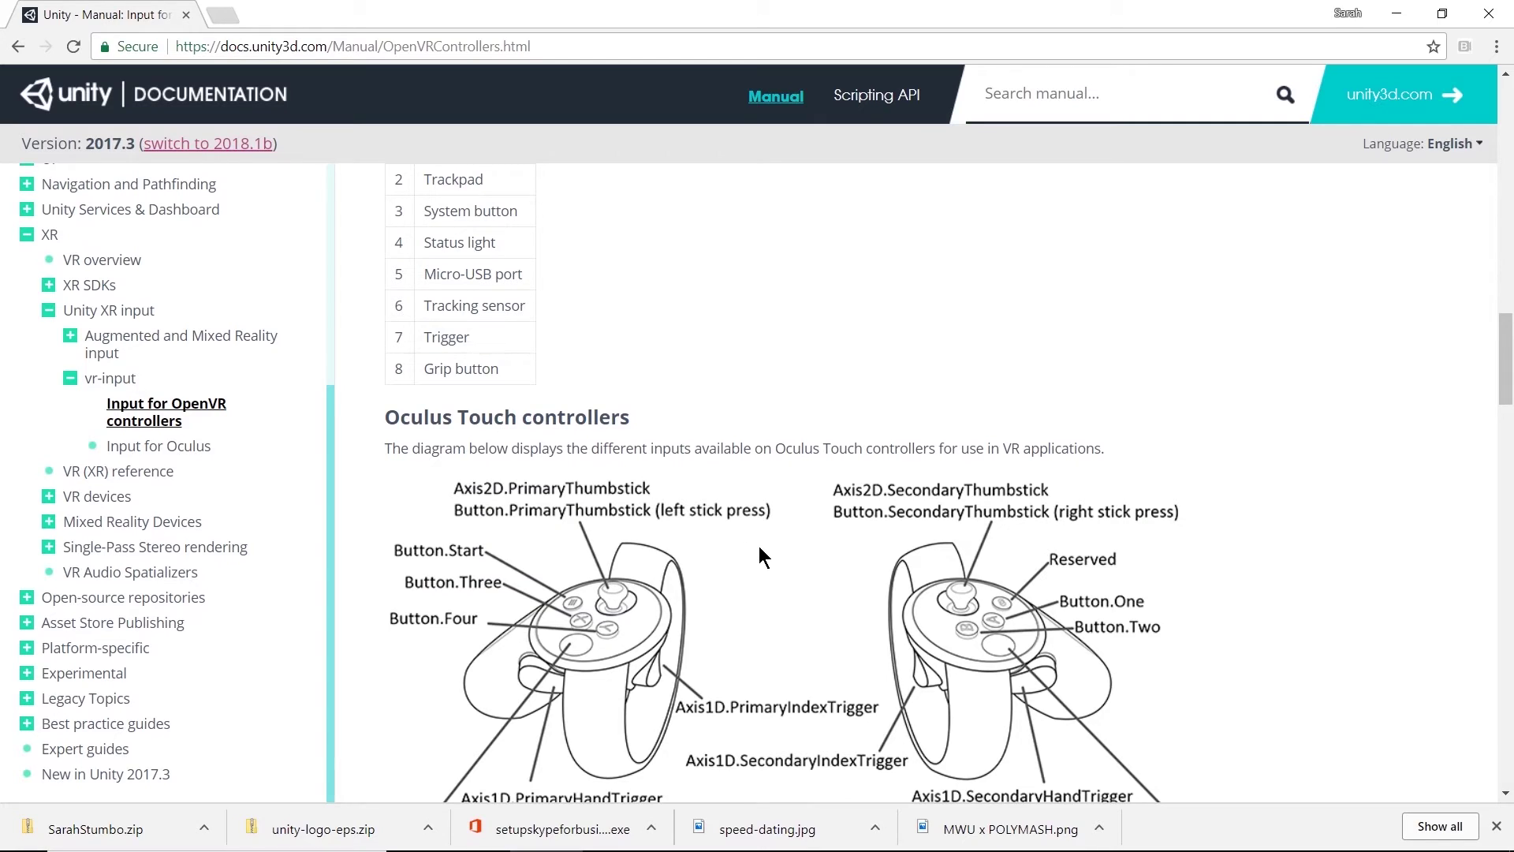
pyautogui.scroll(-2, 846, 582)
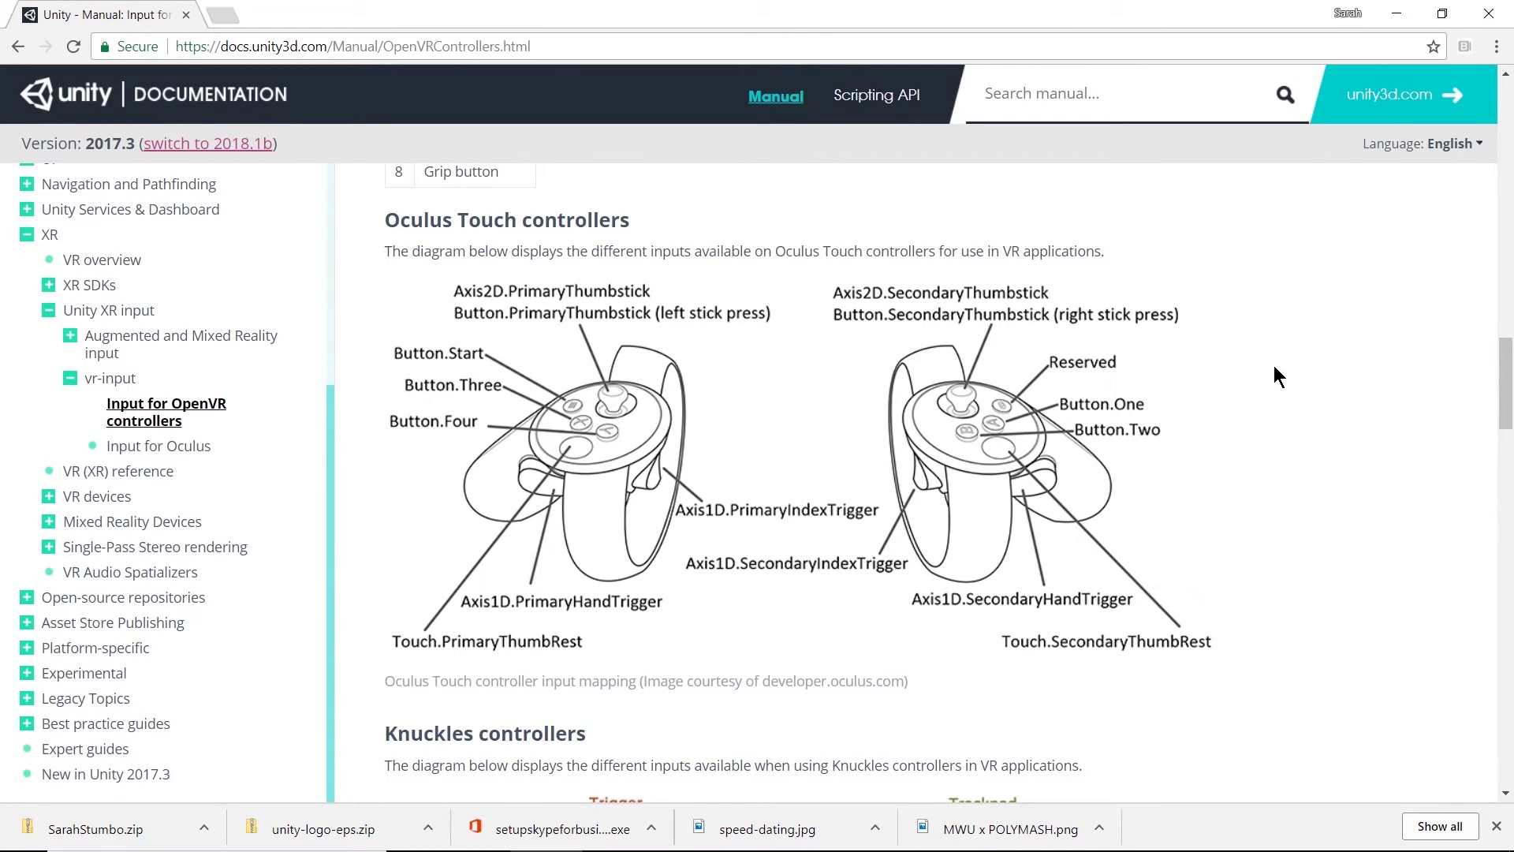
pyautogui.scroll(-8, 1267, 371)
pyautogui.scroll(-2, 1298, 352)
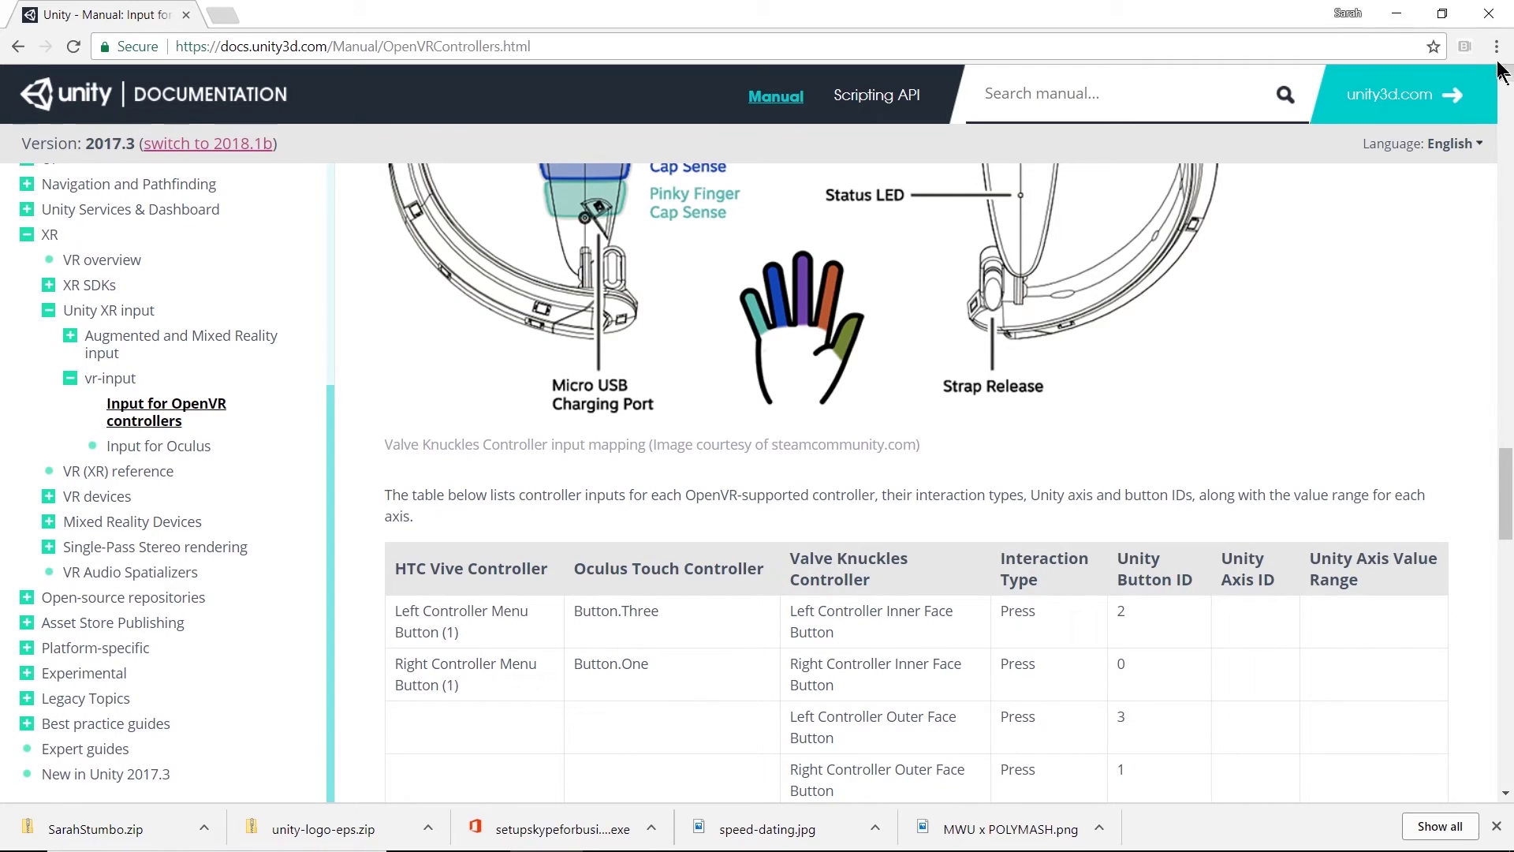
# Change Oculus Menu Toggle to Button1, save the scene, and enter Play mode to test it.
pyautogui.click(1396, 14)
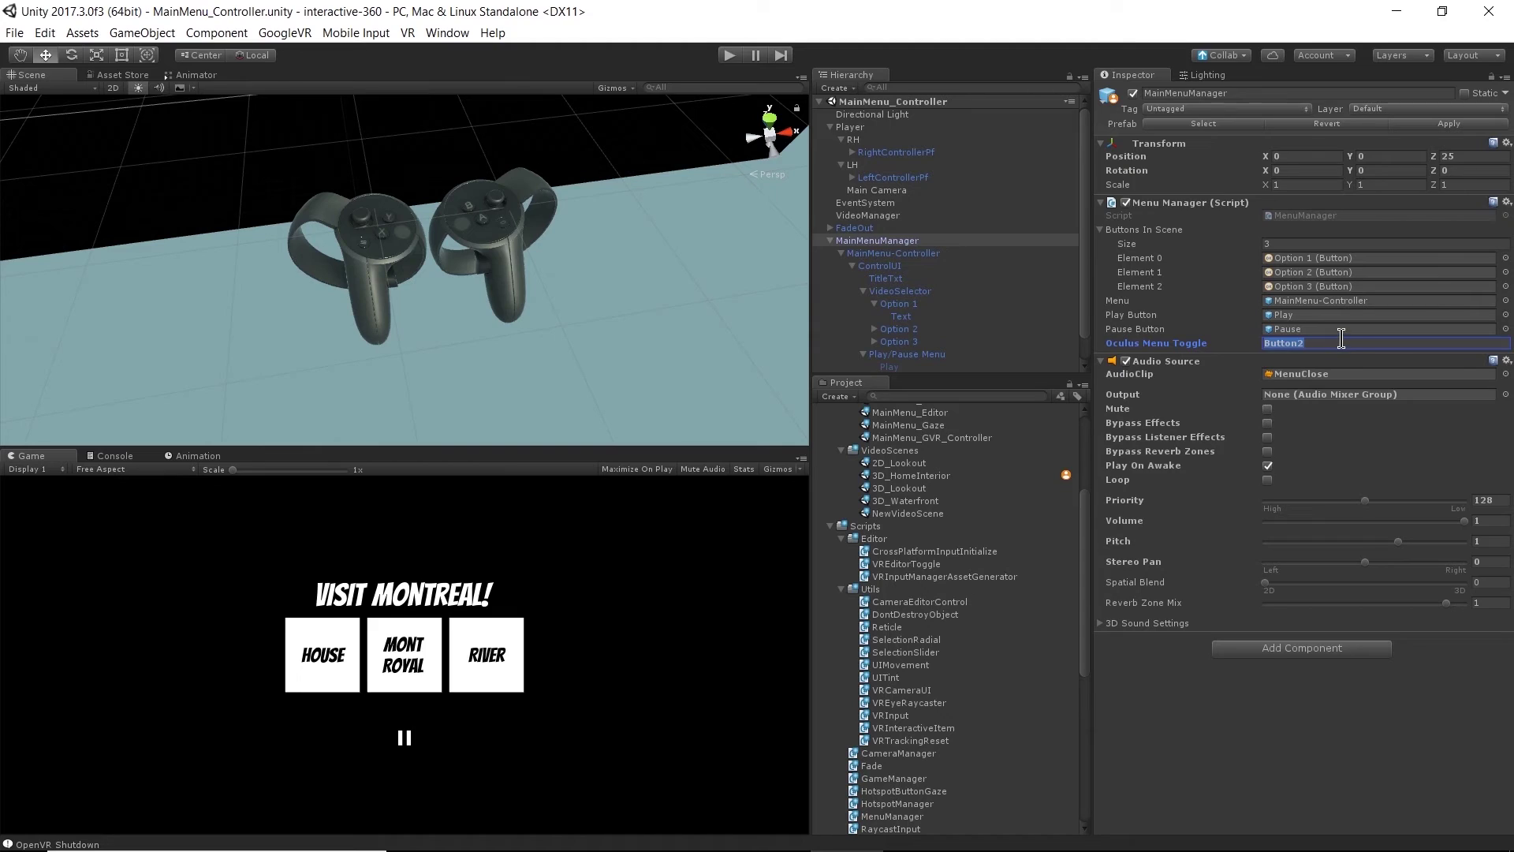
pyautogui.click(1294, 337)
pyautogui.write('1')
pyautogui.hotkey('ctrl', 's')
pyautogui.click(731, 55)
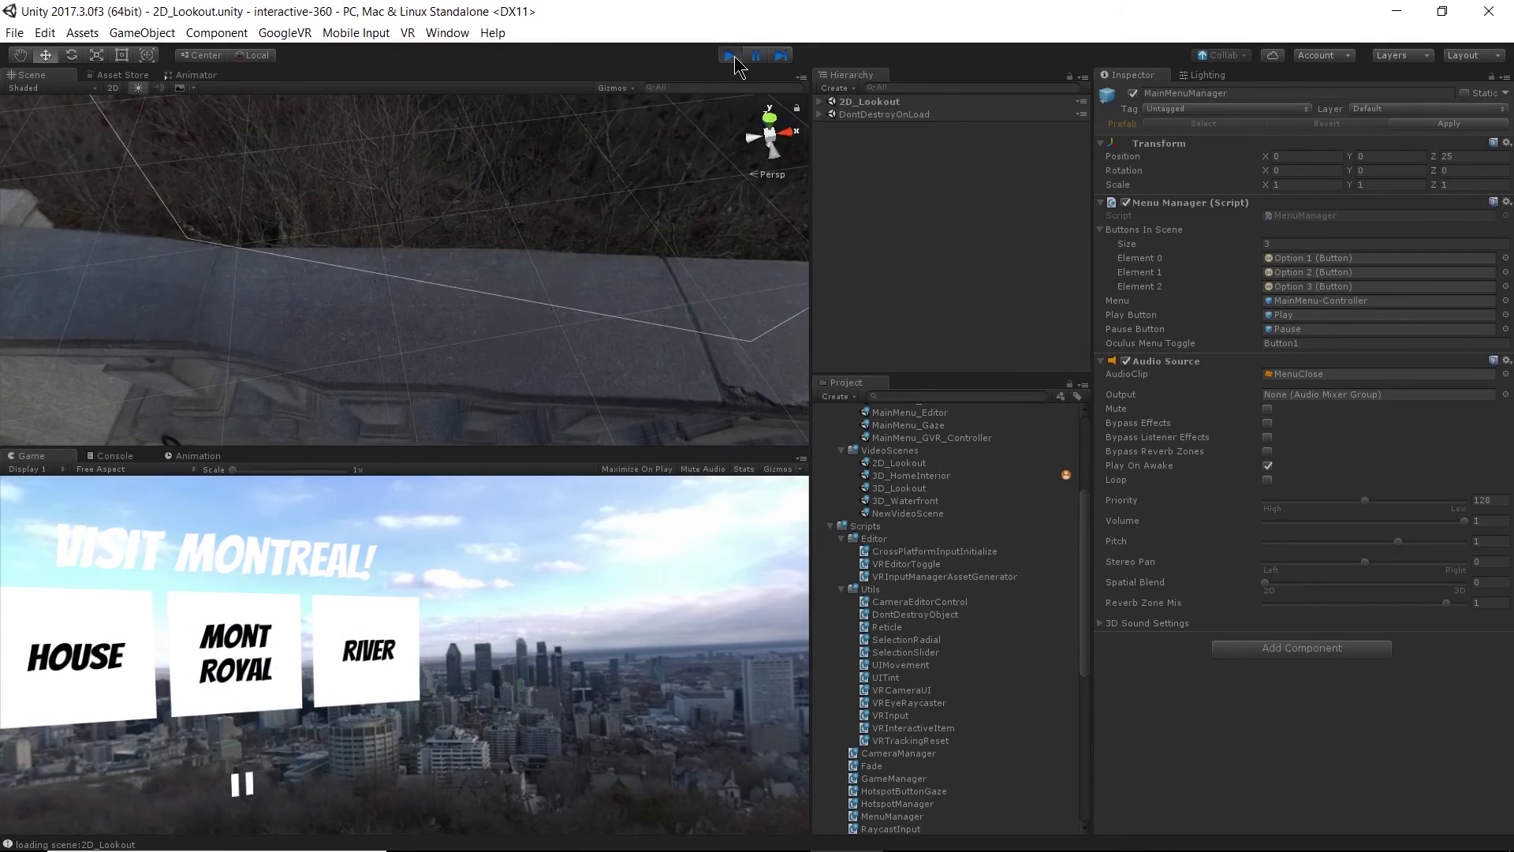
# Exit Play mode and select RightControllerPf in the Hierarchy to view its Raycast Input.
pyautogui.click(732, 56)
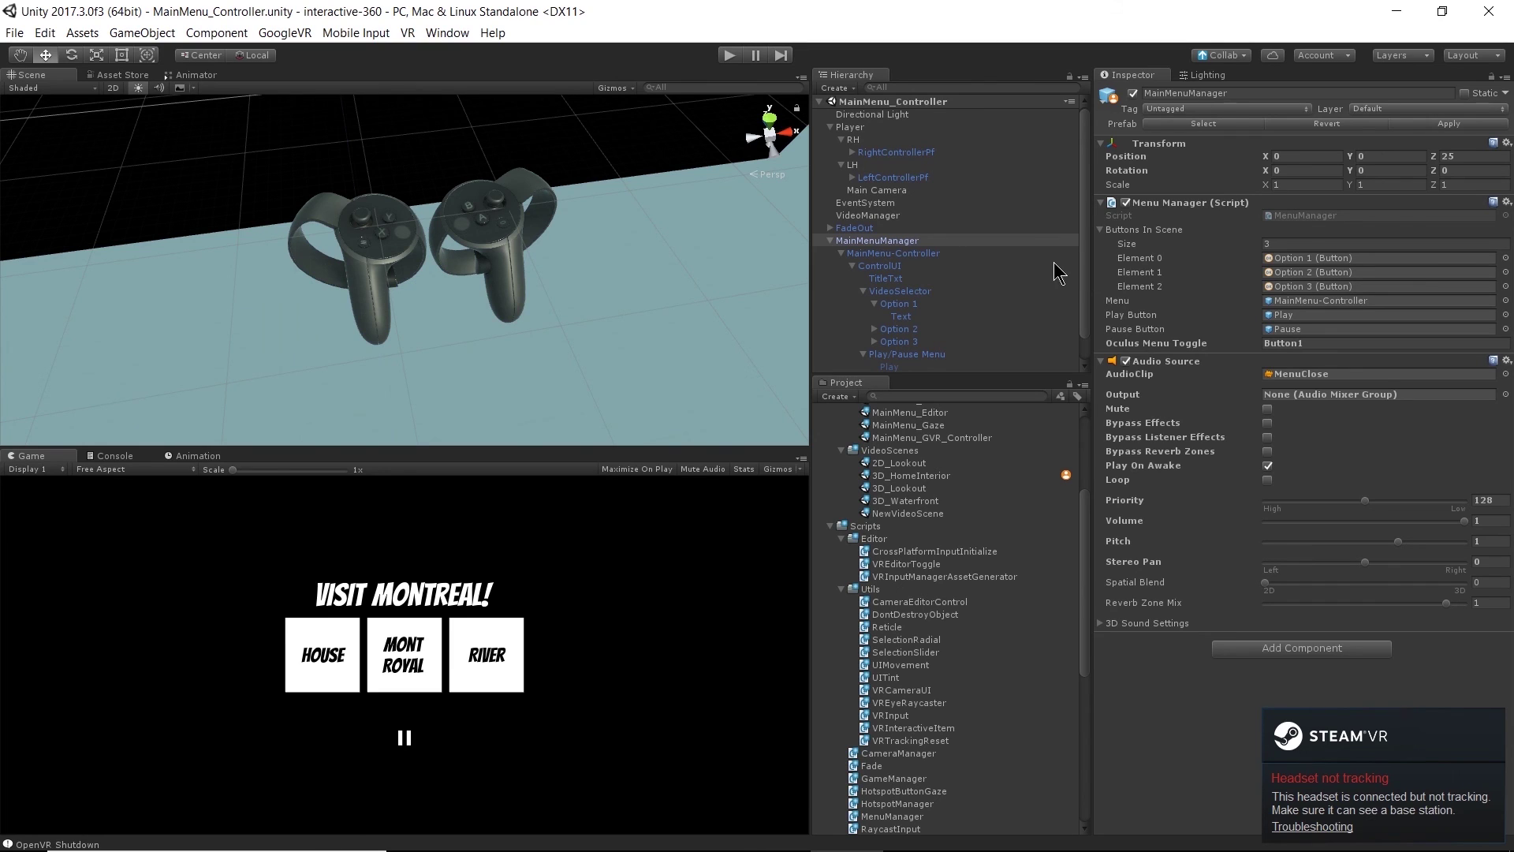
pyautogui.click(889, 154)
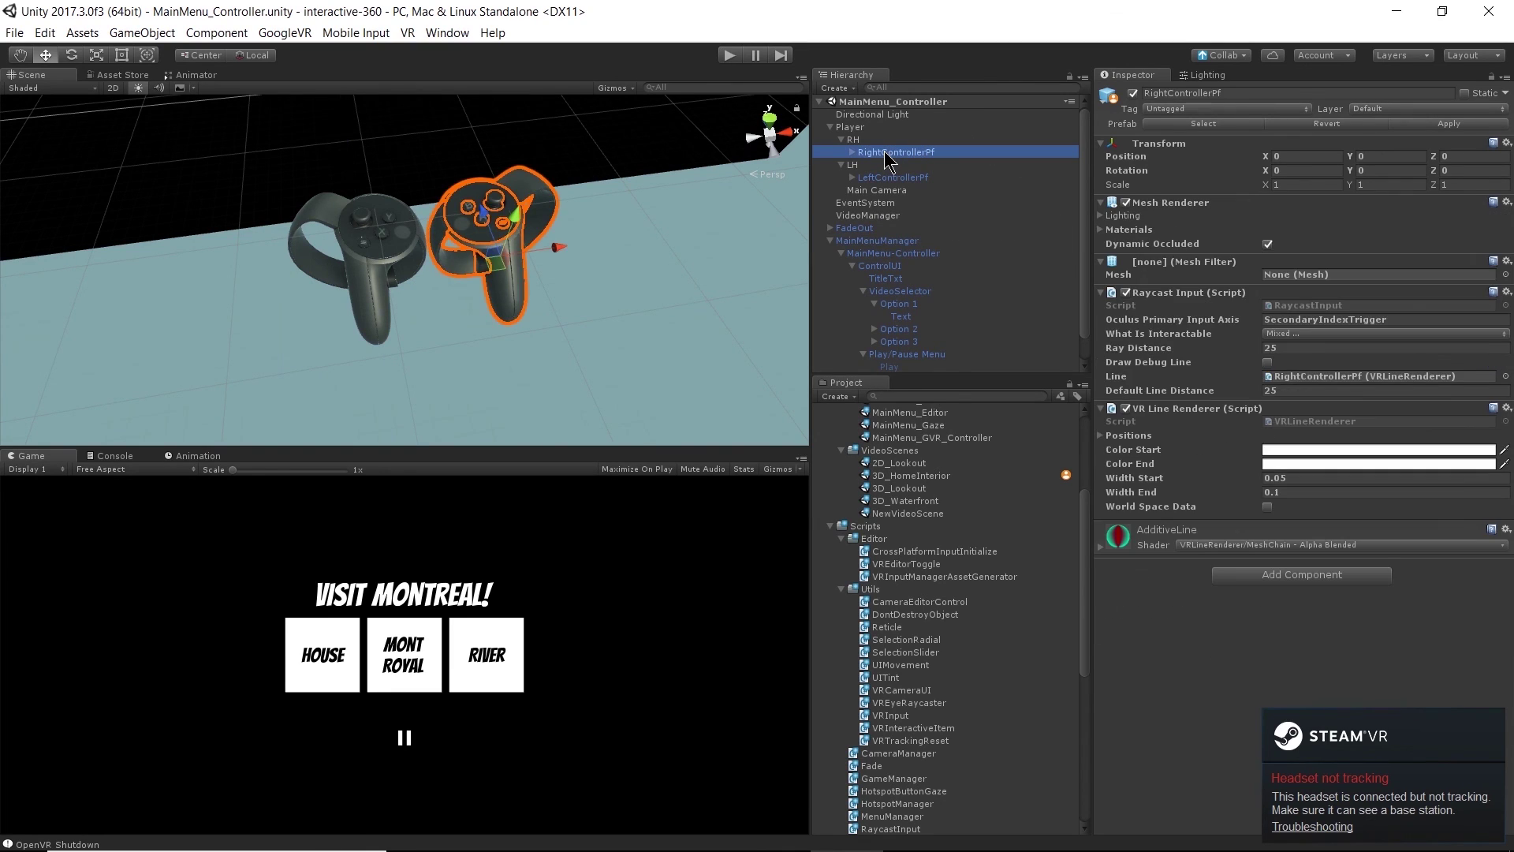